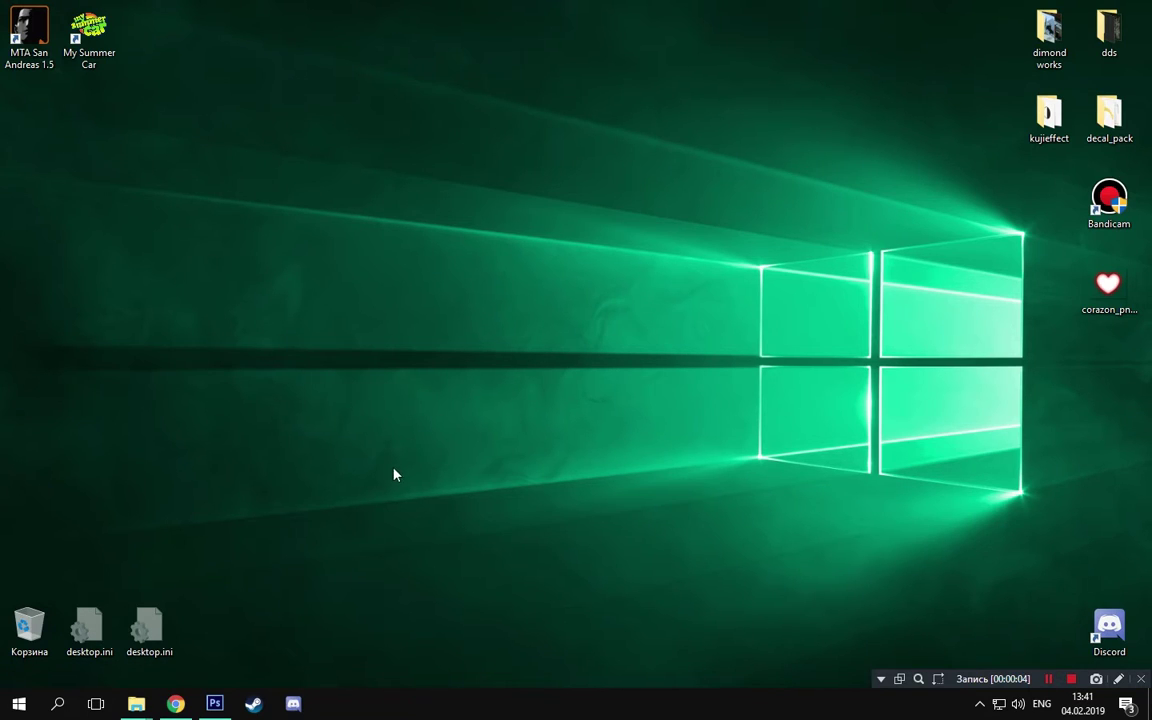
Download NVIDIA's Windows (64-bit) Texture Tools for Adobe Photoshop in Chrome and run the installer.
left_click(176, 705)
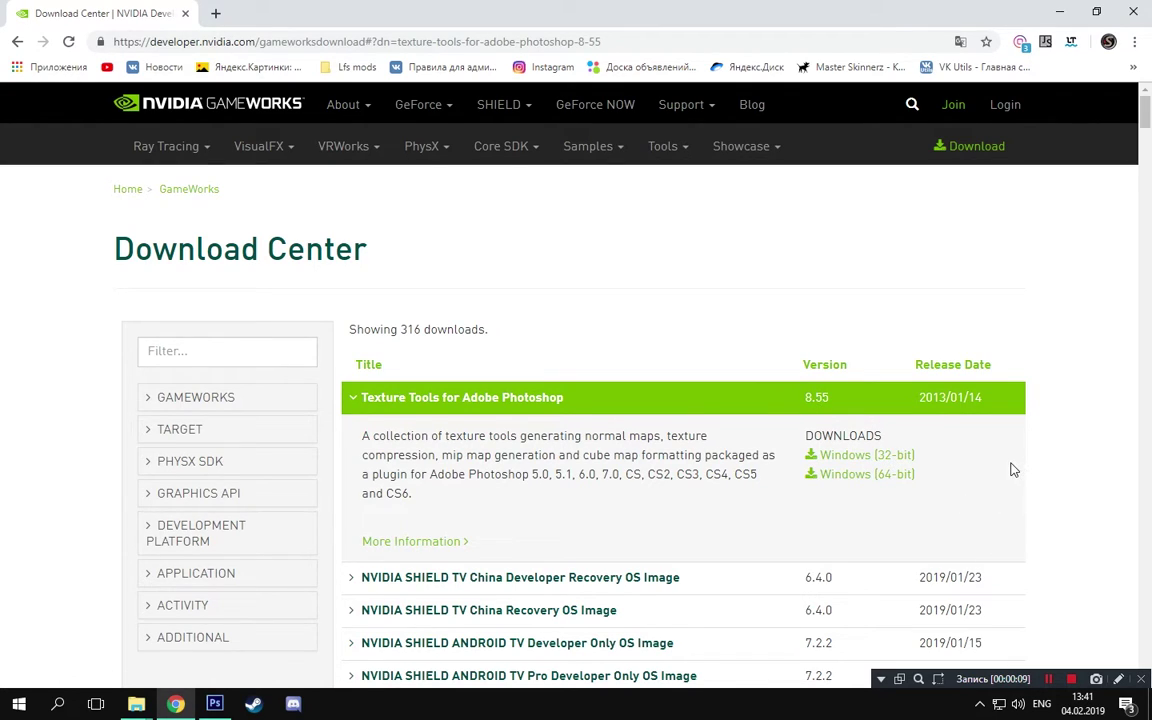
left_click(862, 474)
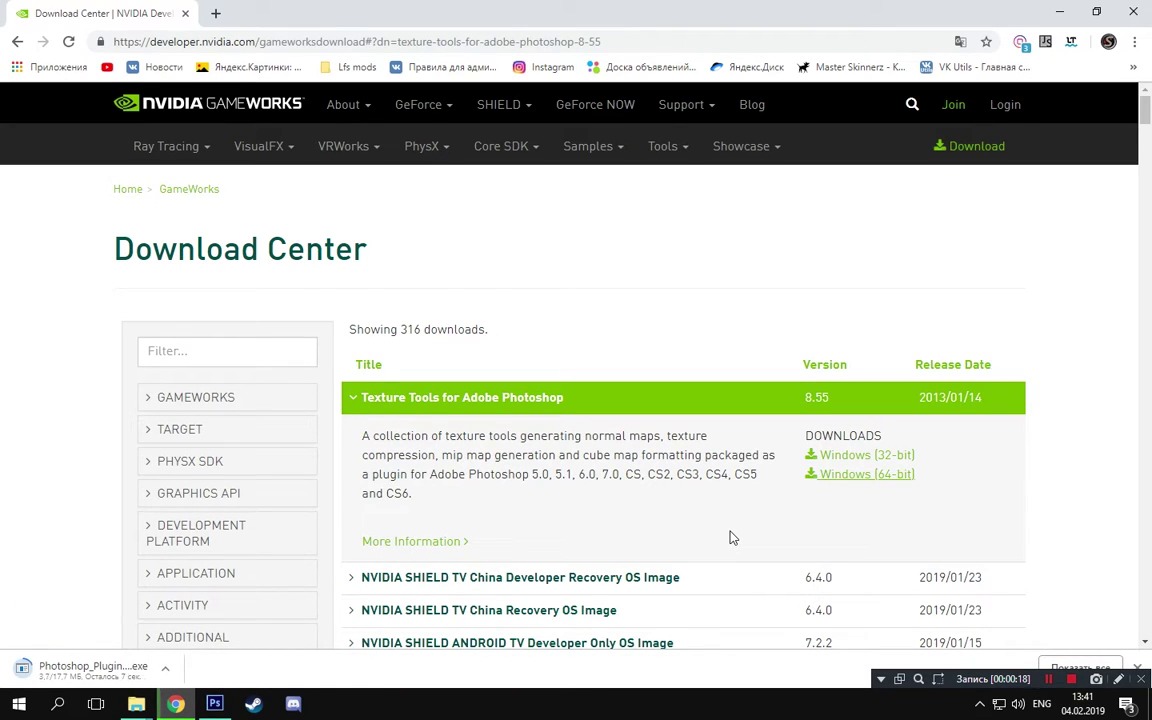
left_click(93, 667)
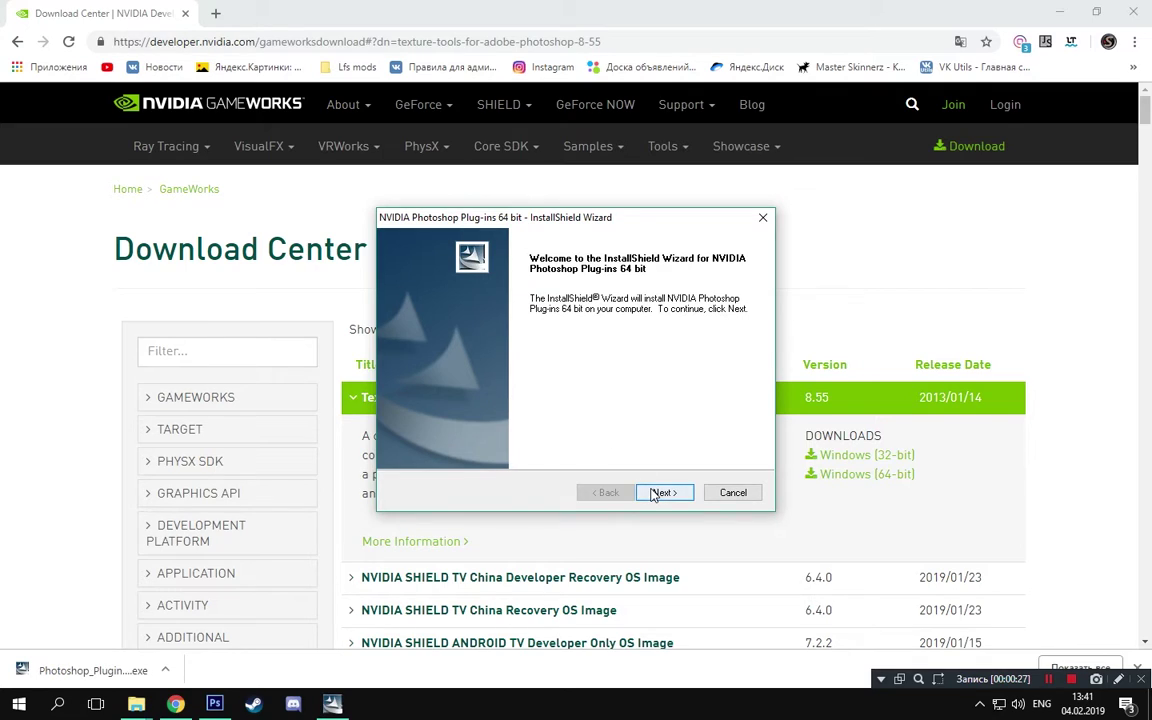
Accept the plug-in license, enter a registration name and organization, and choose 'No, thanks!' for the newsletter.
left_click(655, 495)
left_click(453, 434)
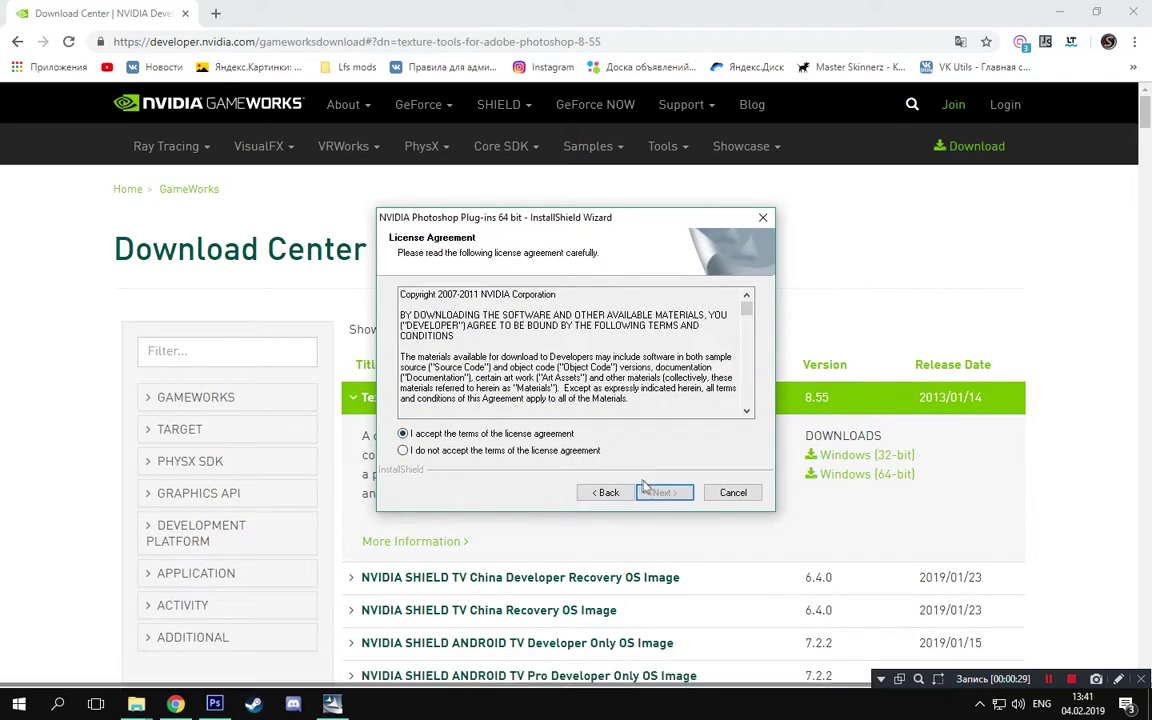
left_click(662, 492)
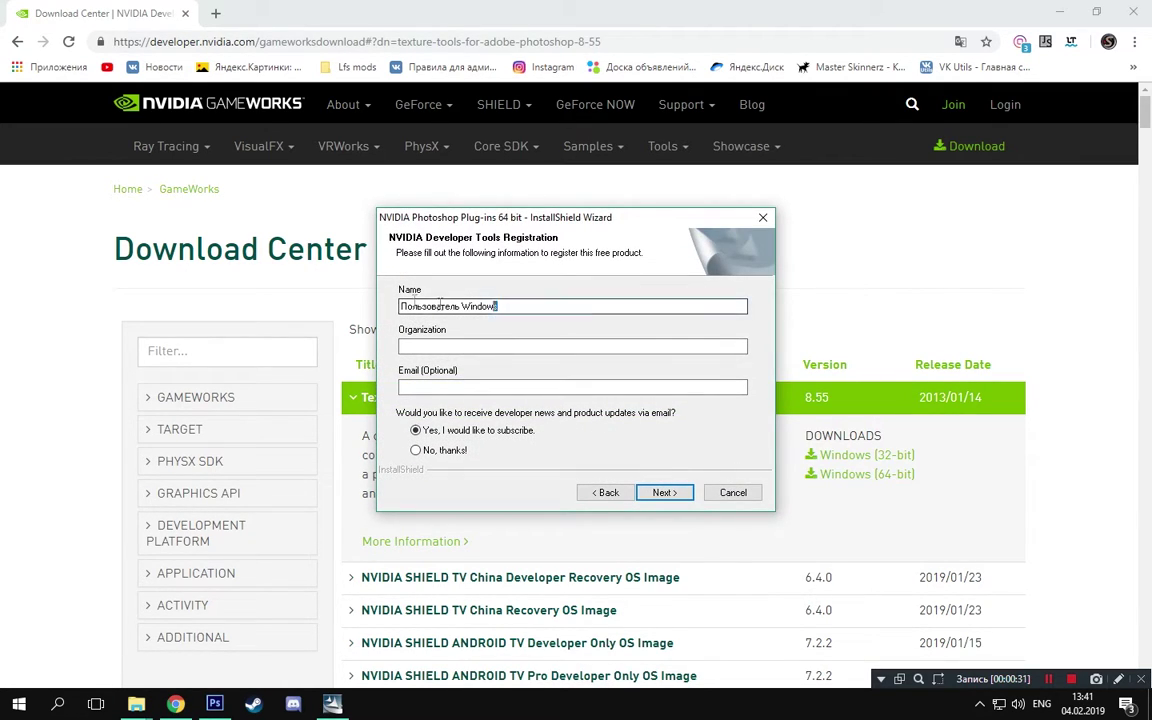
type("Smokydemz")
key("Tab")
type("ssss")
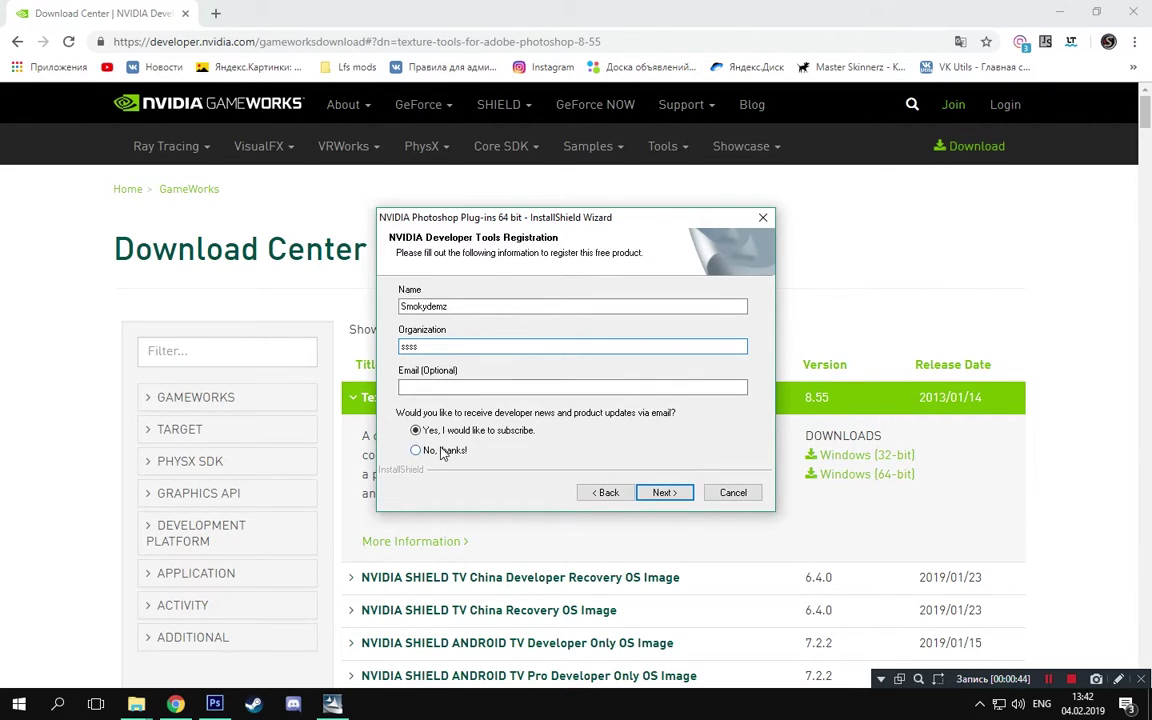
left_click(437, 451)
left_click(665, 493)
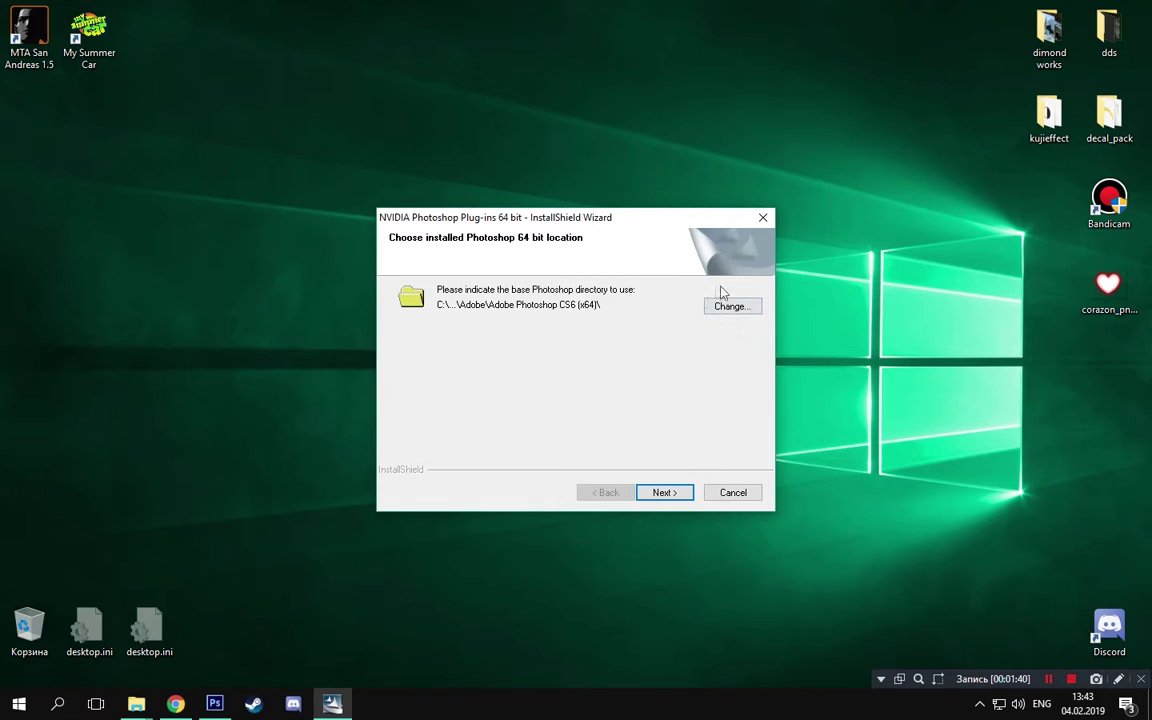
Keep Adobe Photoshop CS6 (x64) as the plug-in location, then cancel setup and close the wizard.
left_click(661, 494)
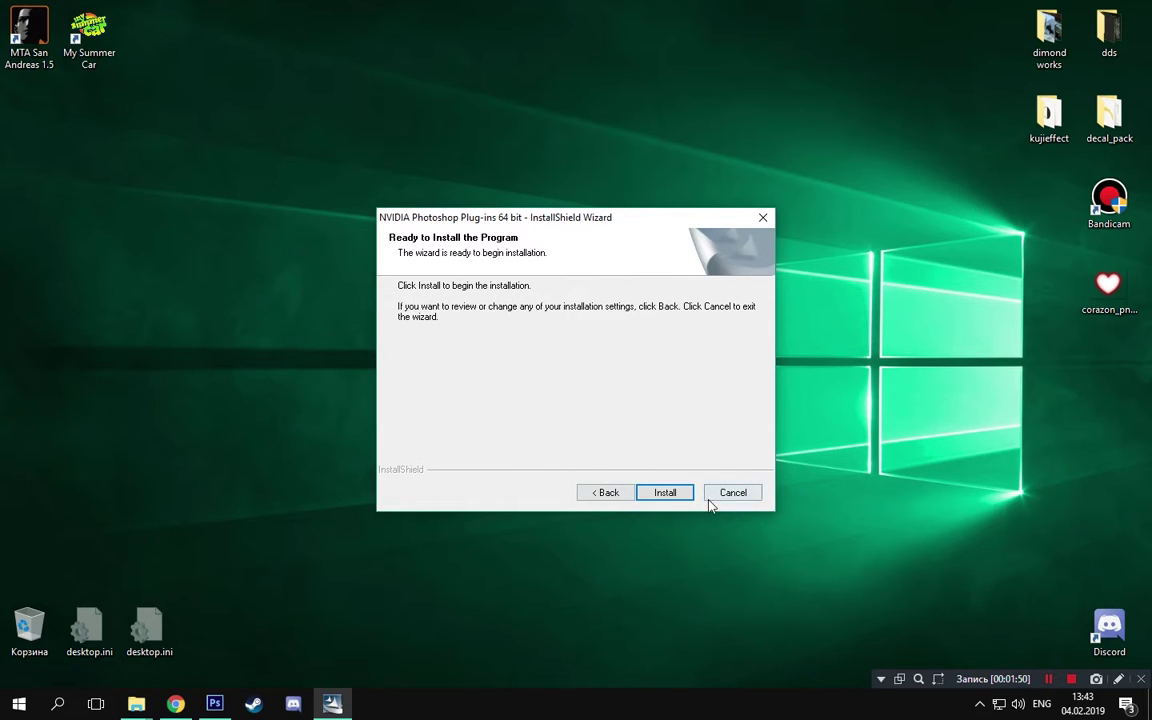
left_click(740, 500)
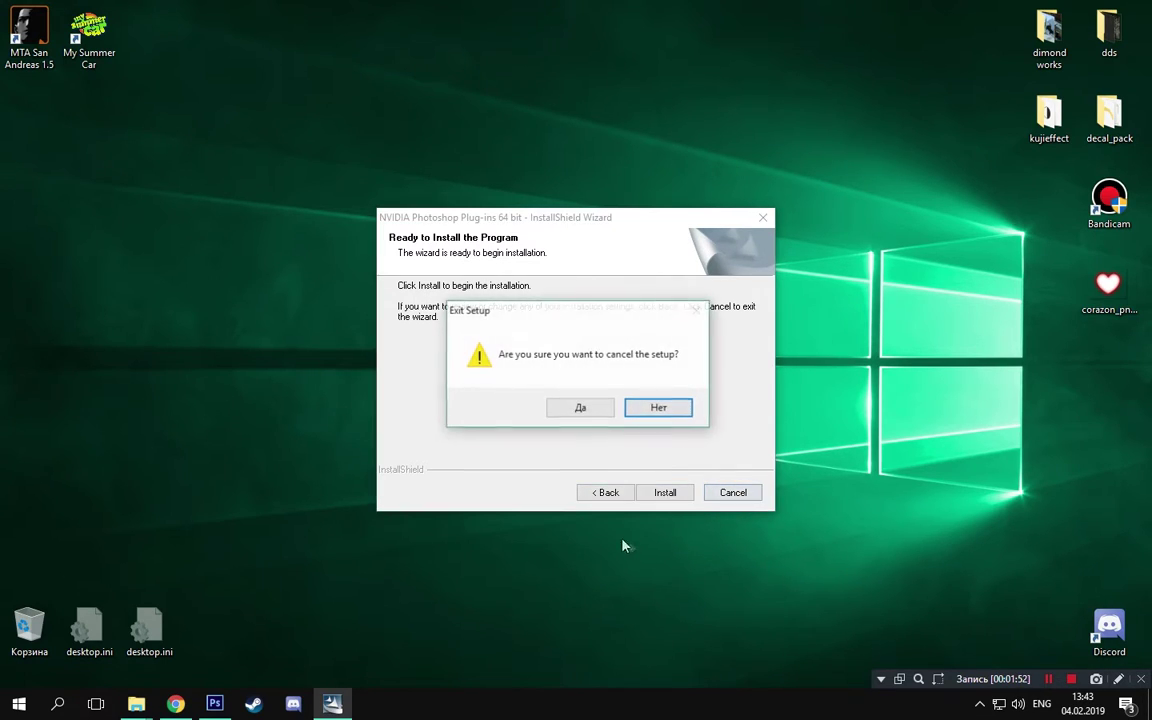
left_click(615, 411)
left_click(657, 494)
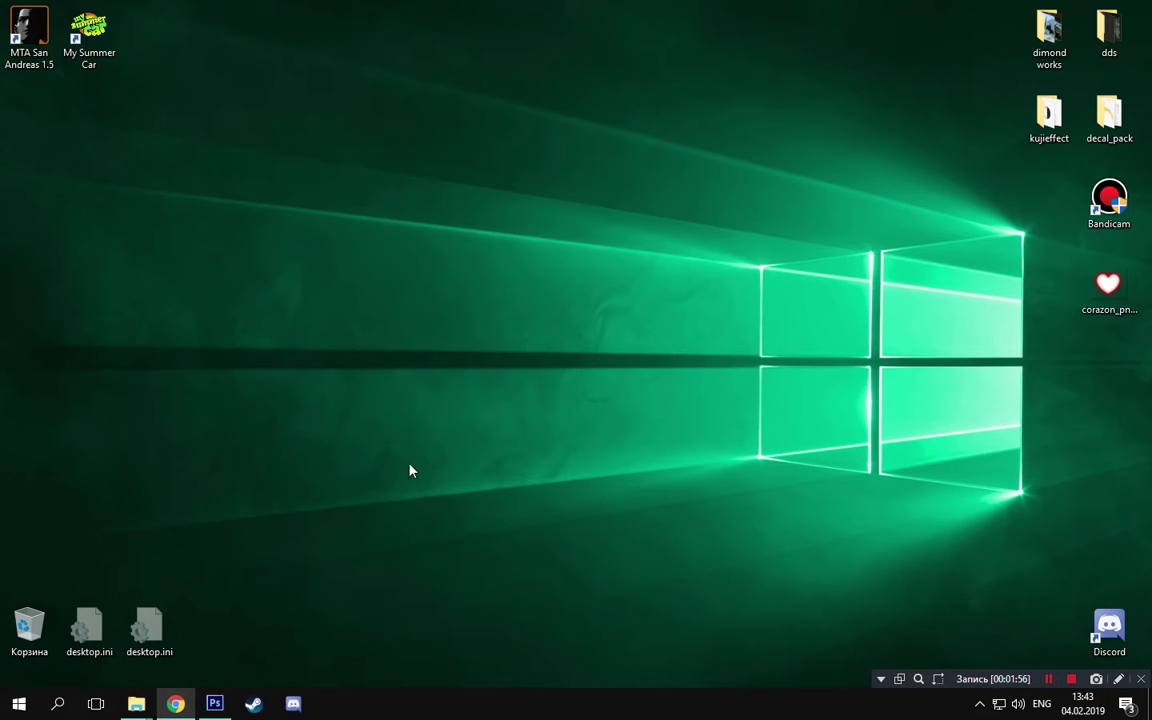
Browse to the E:\L F S L O V E\data\dds texture folder.
left_click(214, 703)
mouse_move(136, 704)
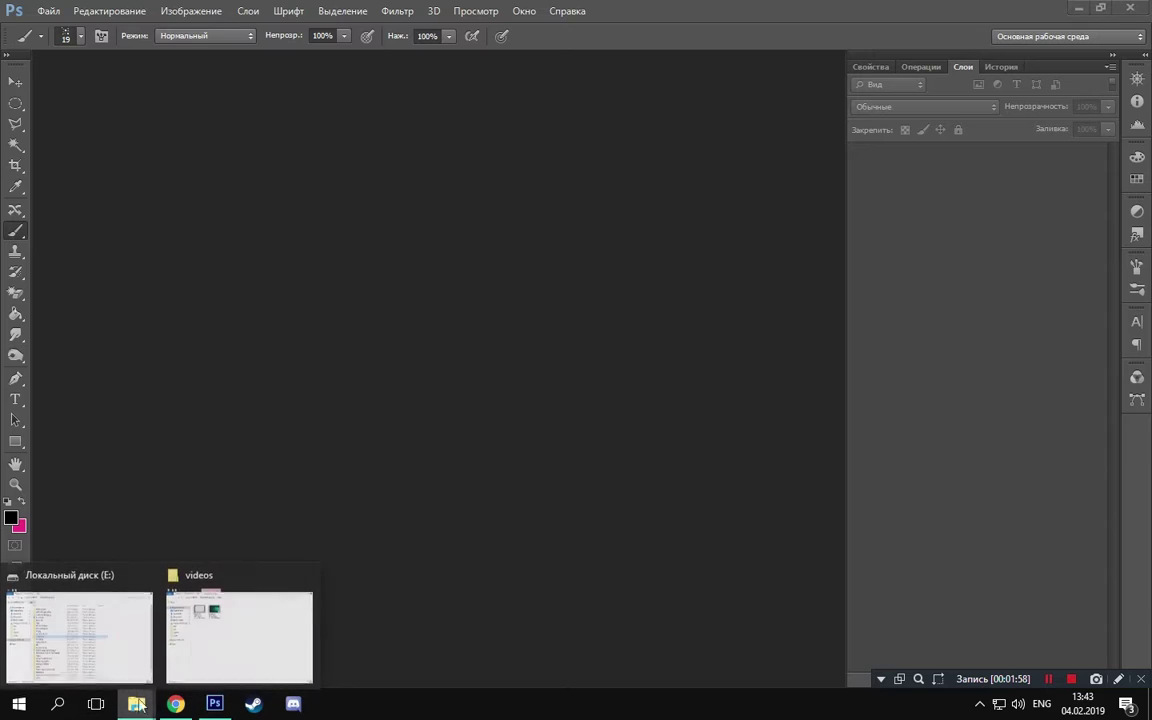
left_click(80, 630)
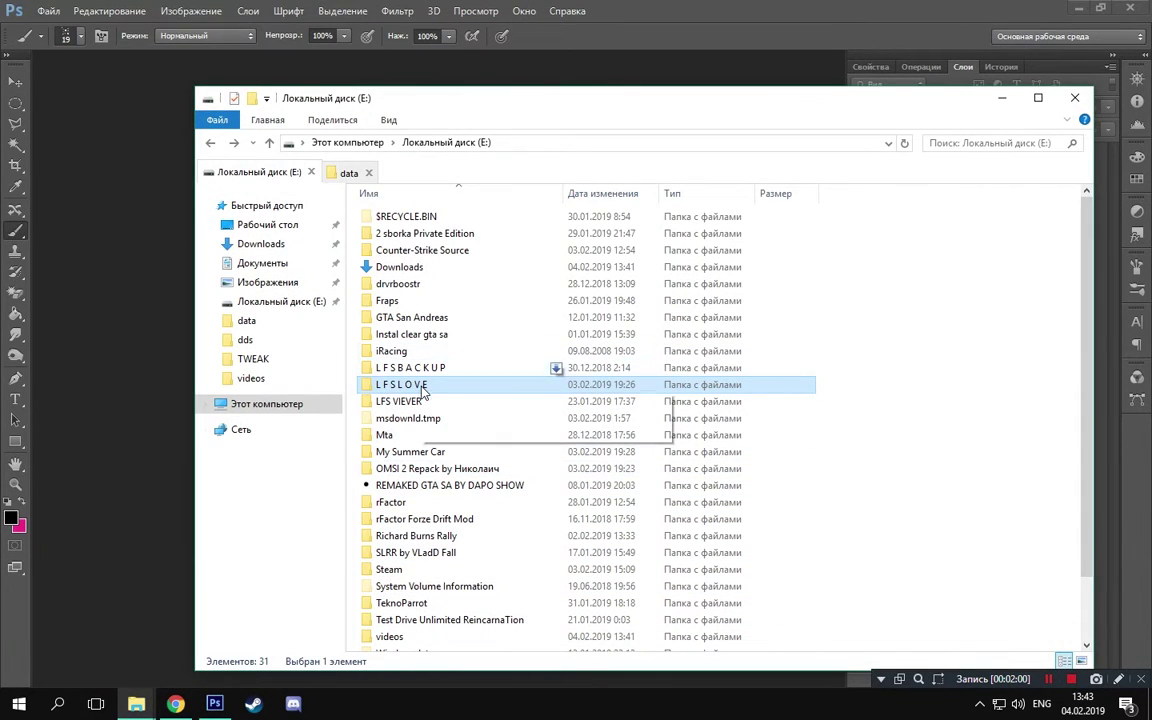
double_click(524, 384)
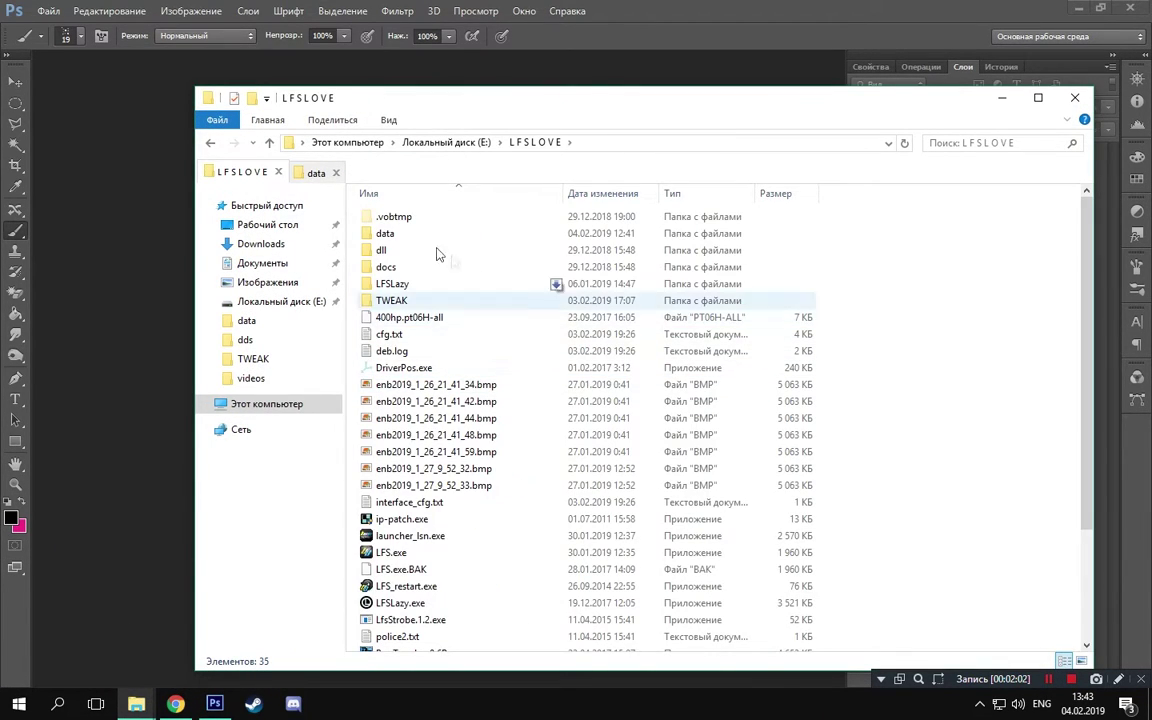
double_click(384, 236)
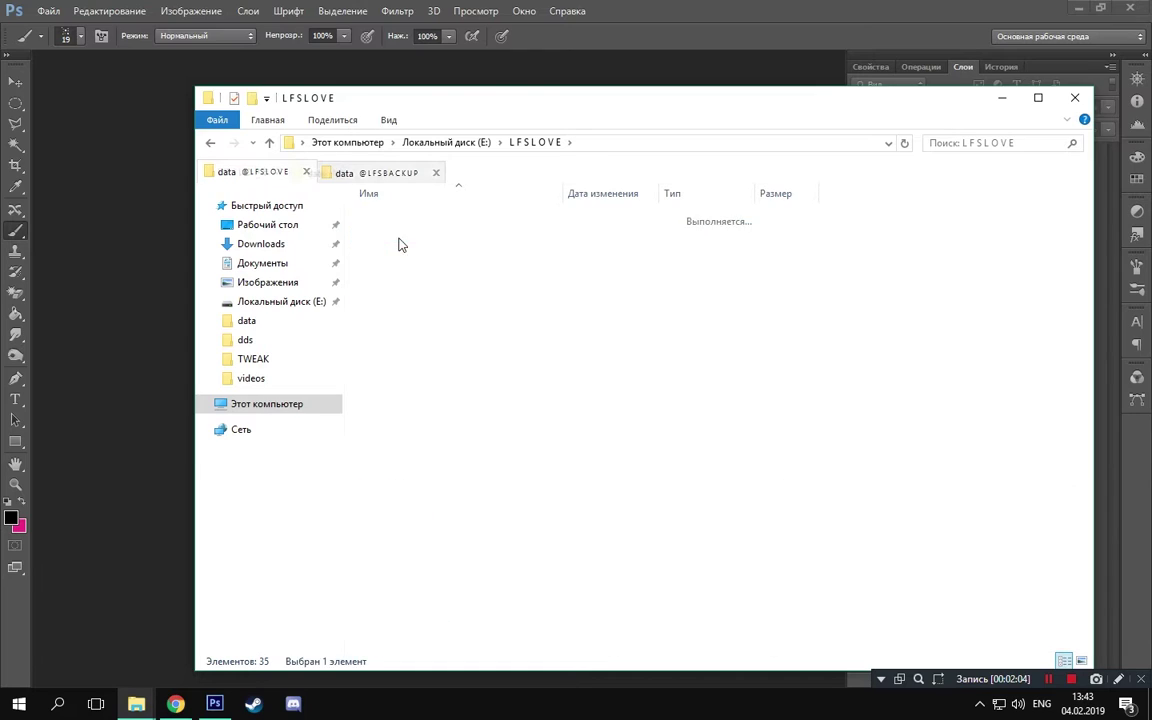
double_click(403, 255)
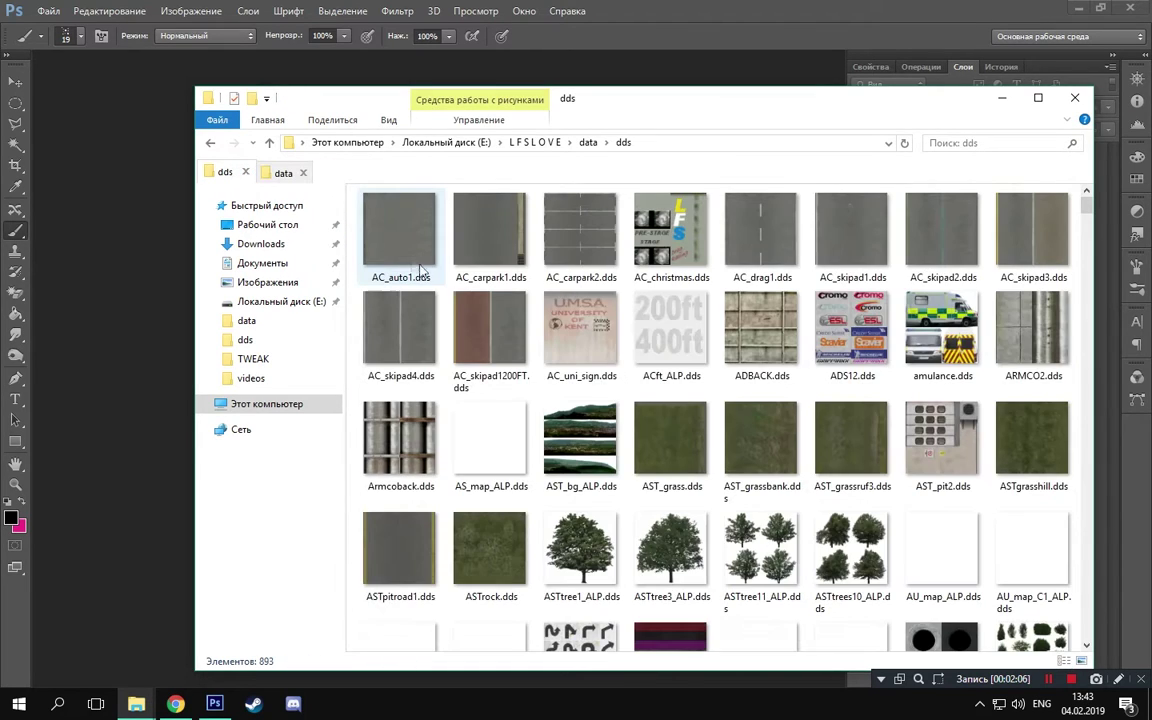
Search the dds folder for 'xr' and open XR_Interior1.dds in Photoshop.
left_click(662, 320)
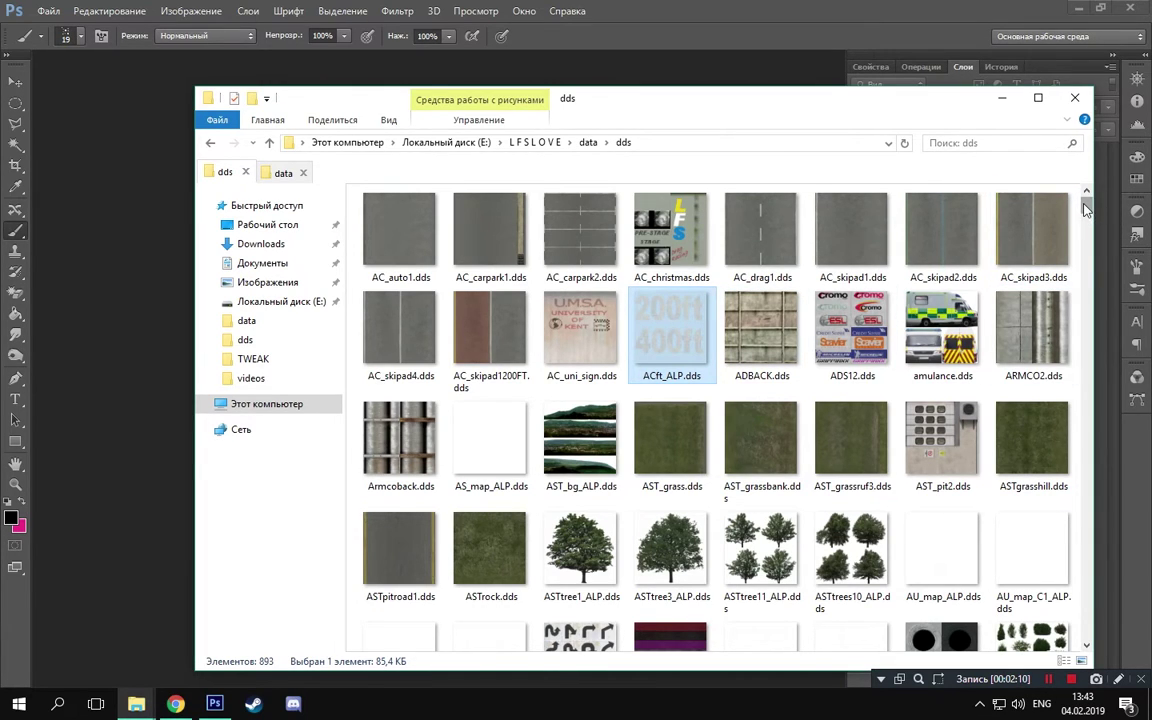
left_click_drag(1086, 207, 1023, 226)
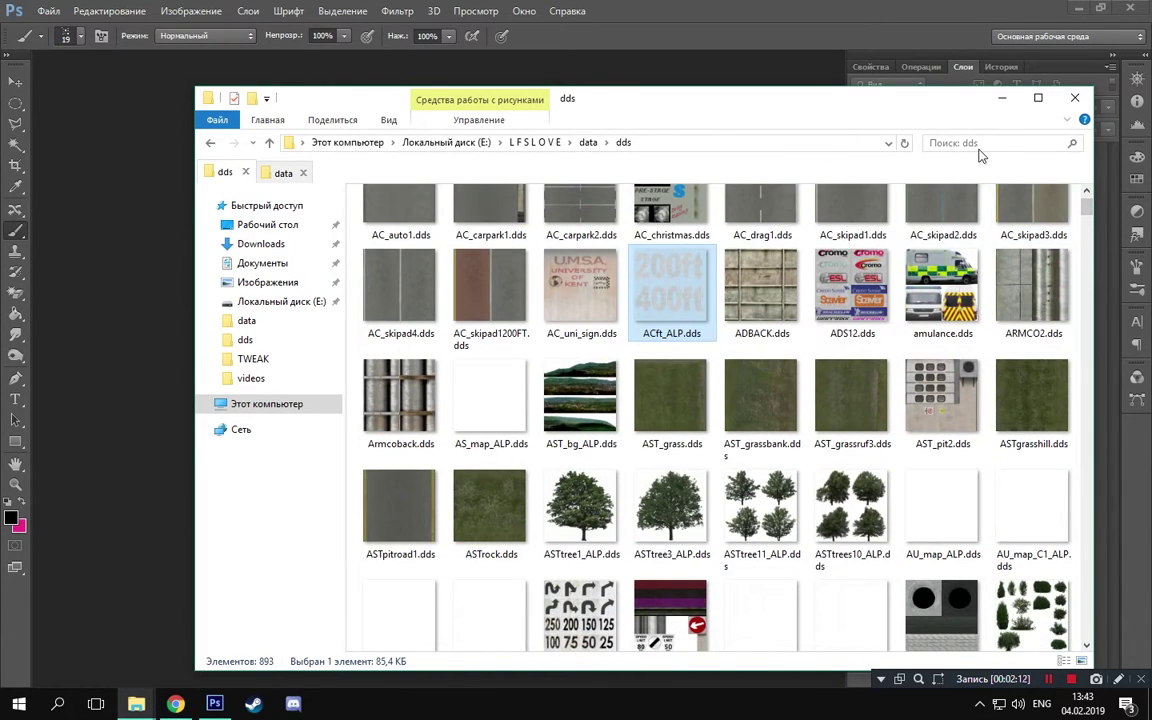
left_click(978, 143)
type("xr")
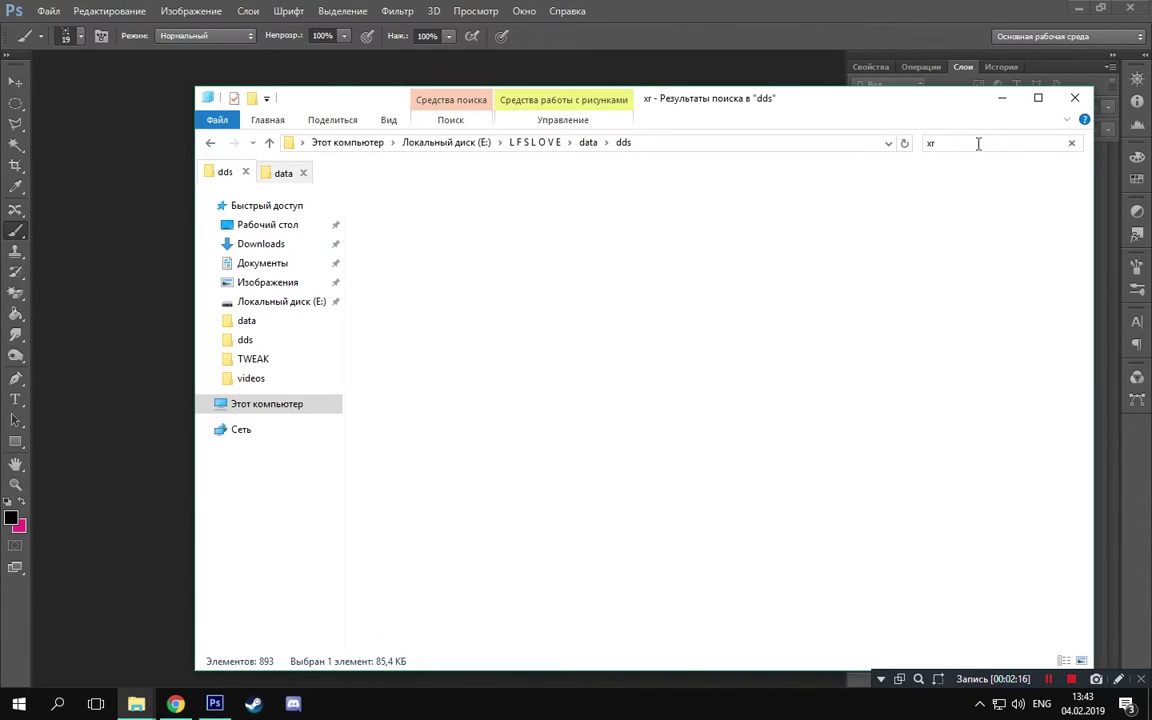
left_click(500, 245)
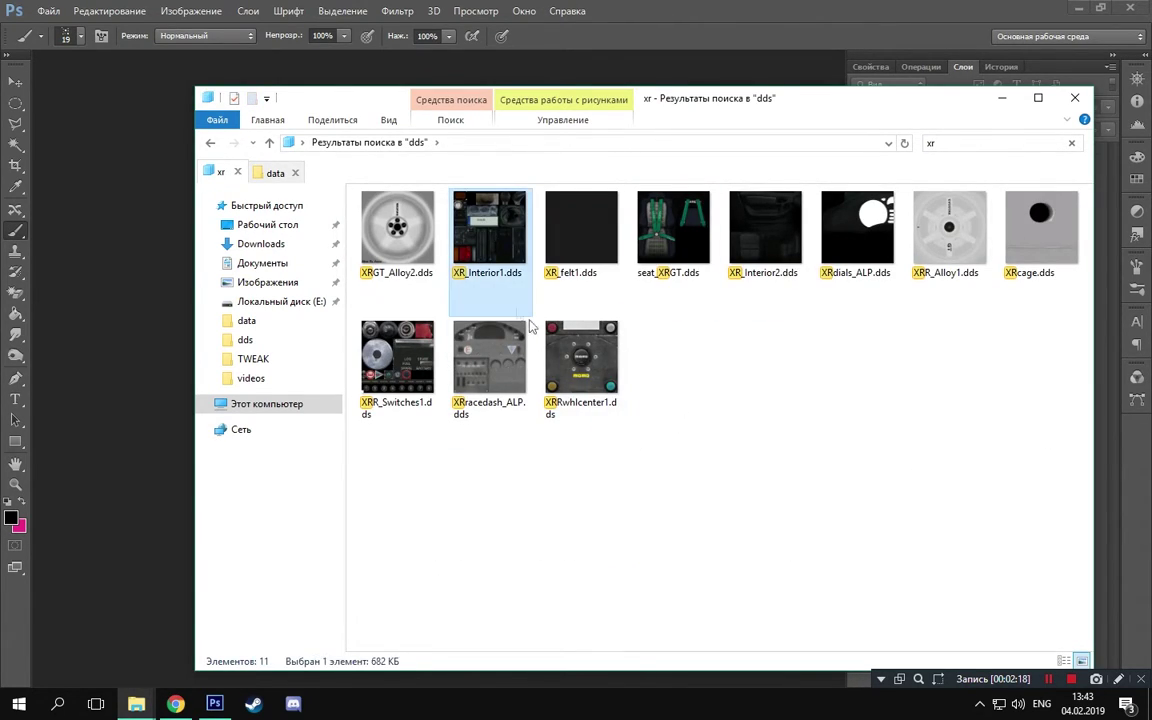
double_click(502, 237)
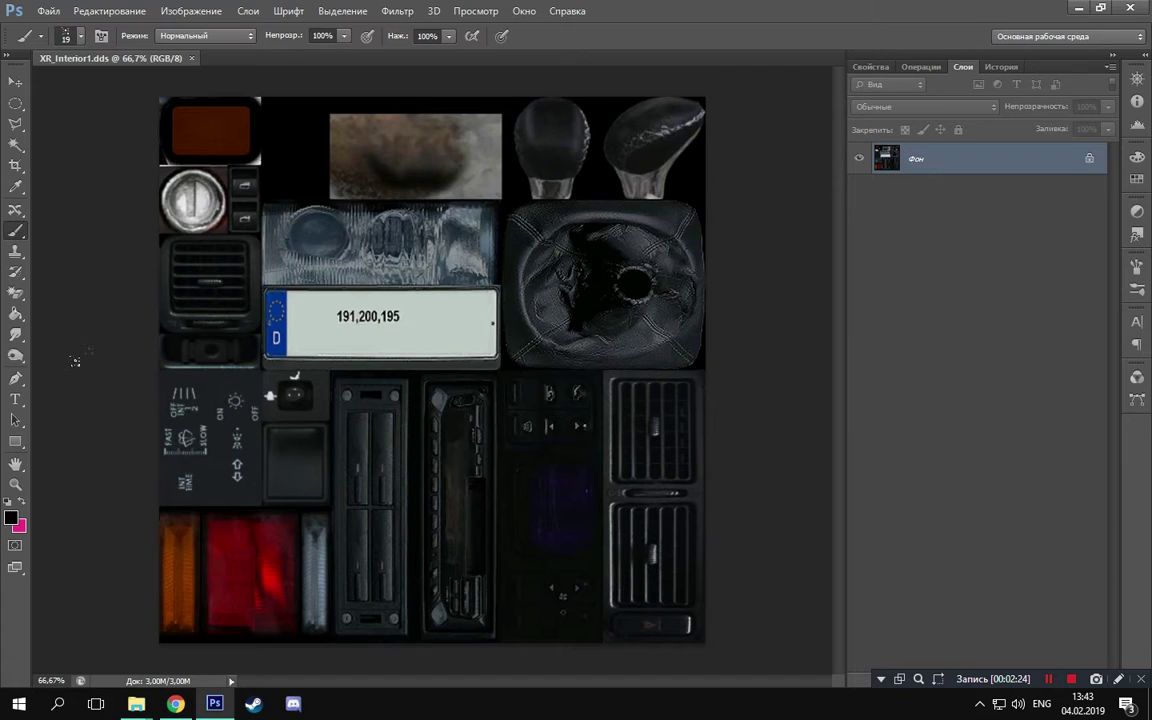
Zoom the texture to about 83% and place the heart image as a new layer.
left_click(16, 484)
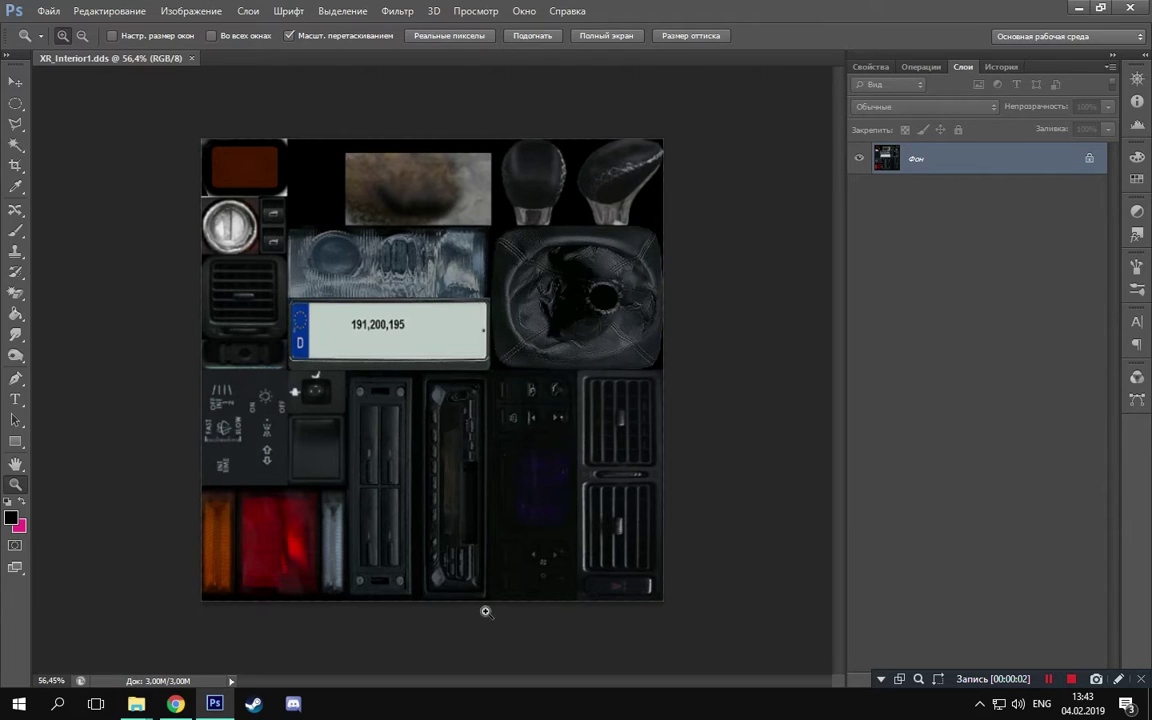
mouse_move(195, 595)
left_mouse_down()
mouse_move(247, 648)
mouse_move(218, 653)
mouse_move(211, 630)
left_mouse_up()
left_click(16, 230)
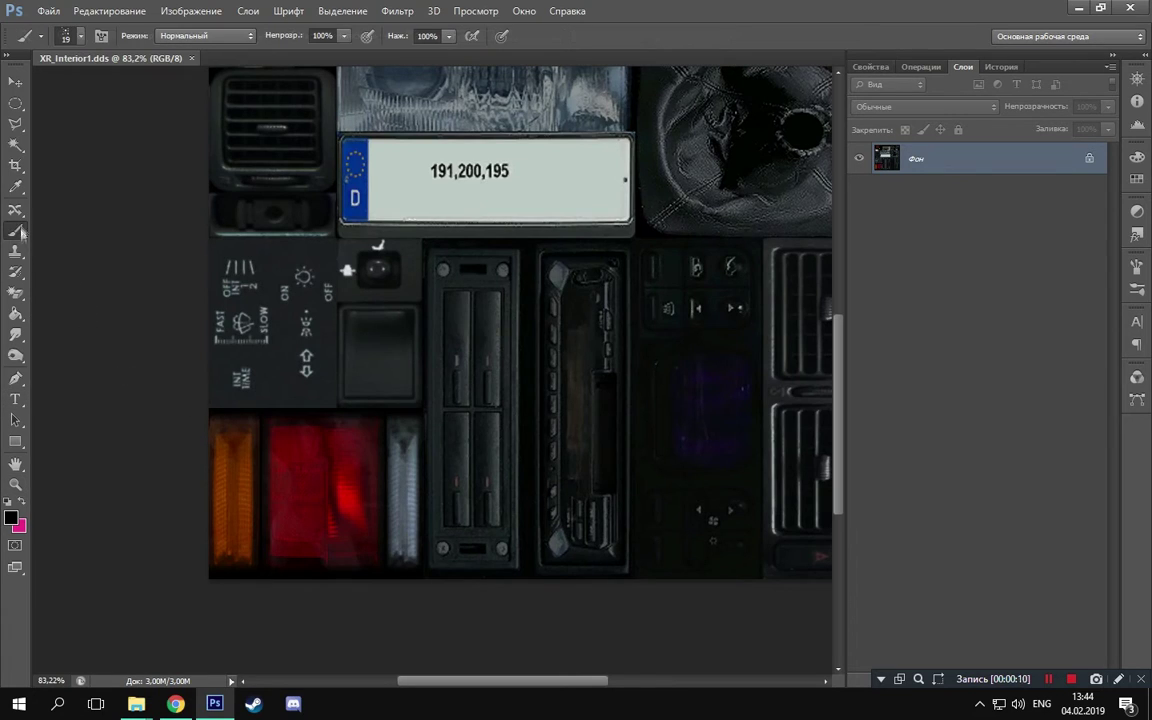
left_click(1075, 8)
left_click_drag(1106, 283, 338, 465)
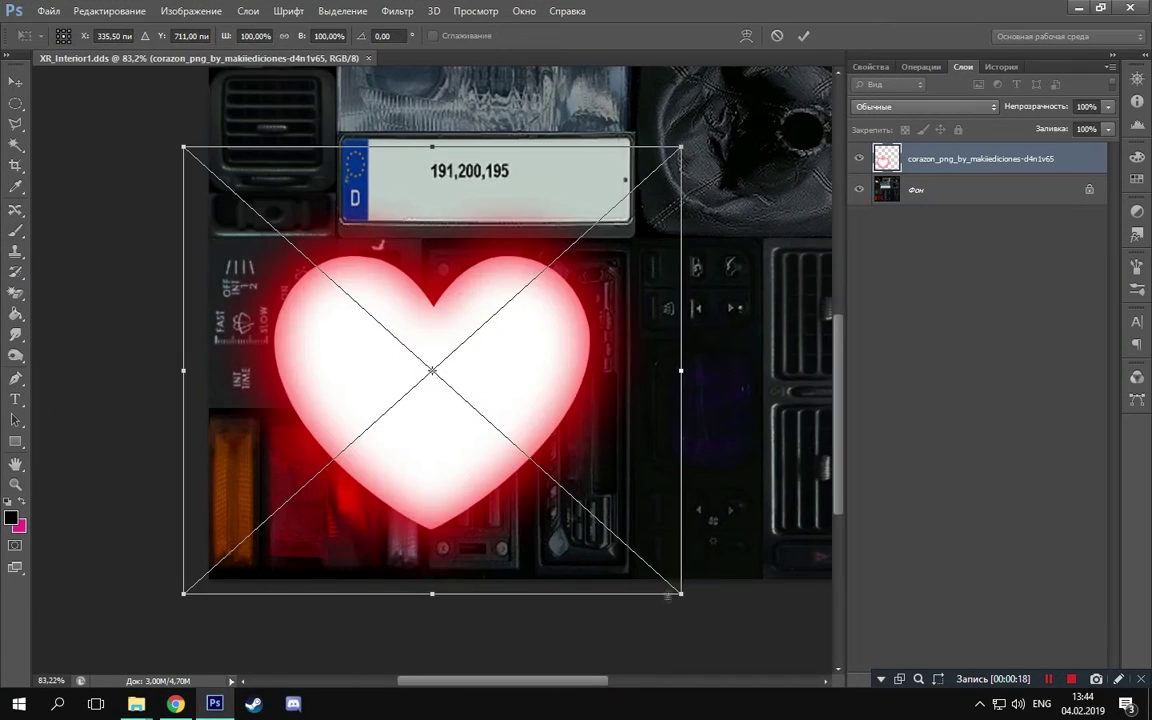
Scale the heart upright onto the lower-left red panel and commit the transform.
left_click_drag(450, 565, 380, 540)
left_click_drag(395, 470, 405, 440)
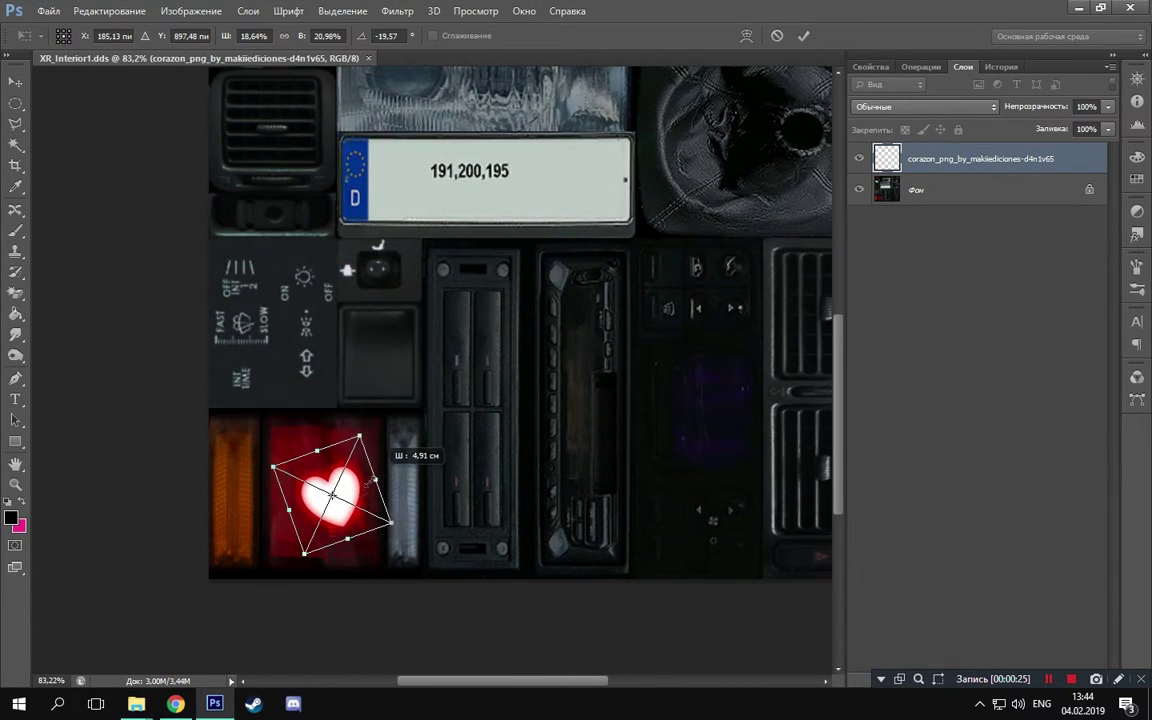
left_click_drag(340, 480, 350, 490)
left_click_drag(410, 525, 385, 545)
left_click_drag(372, 430, 385, 415)
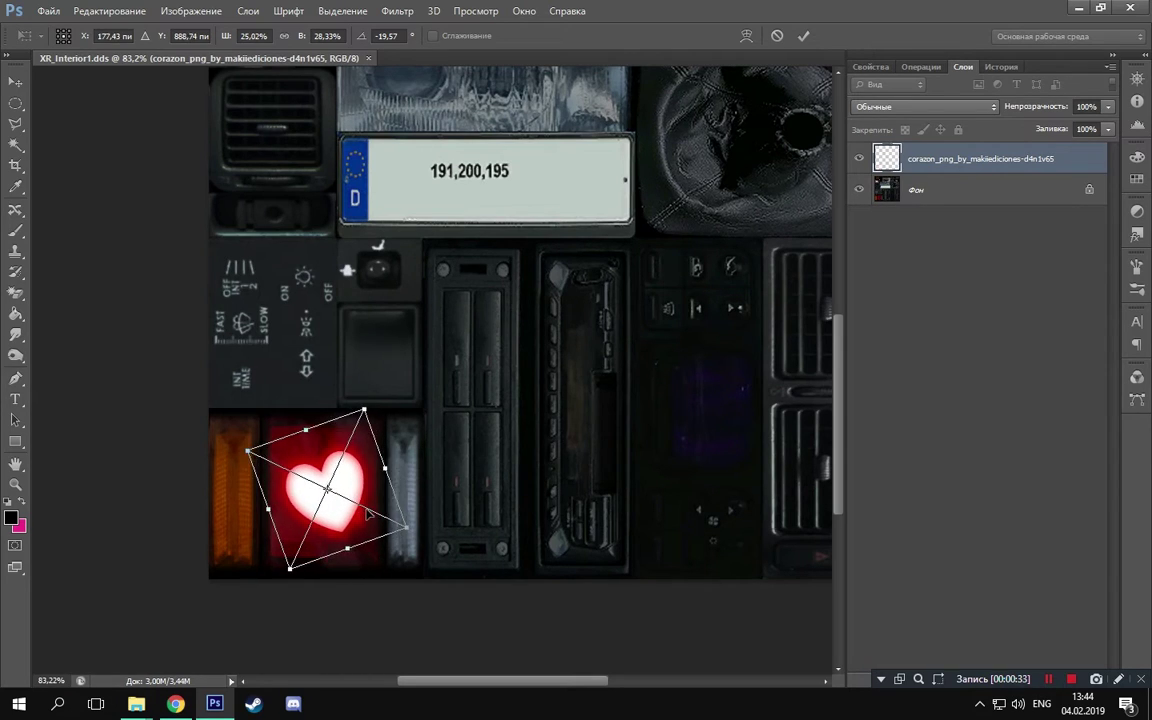
key("Return")
Rectangle-select the area around the heart and lower-left panel, then add a new empty layer.
right_click(15, 103)
left_click(110, 95)
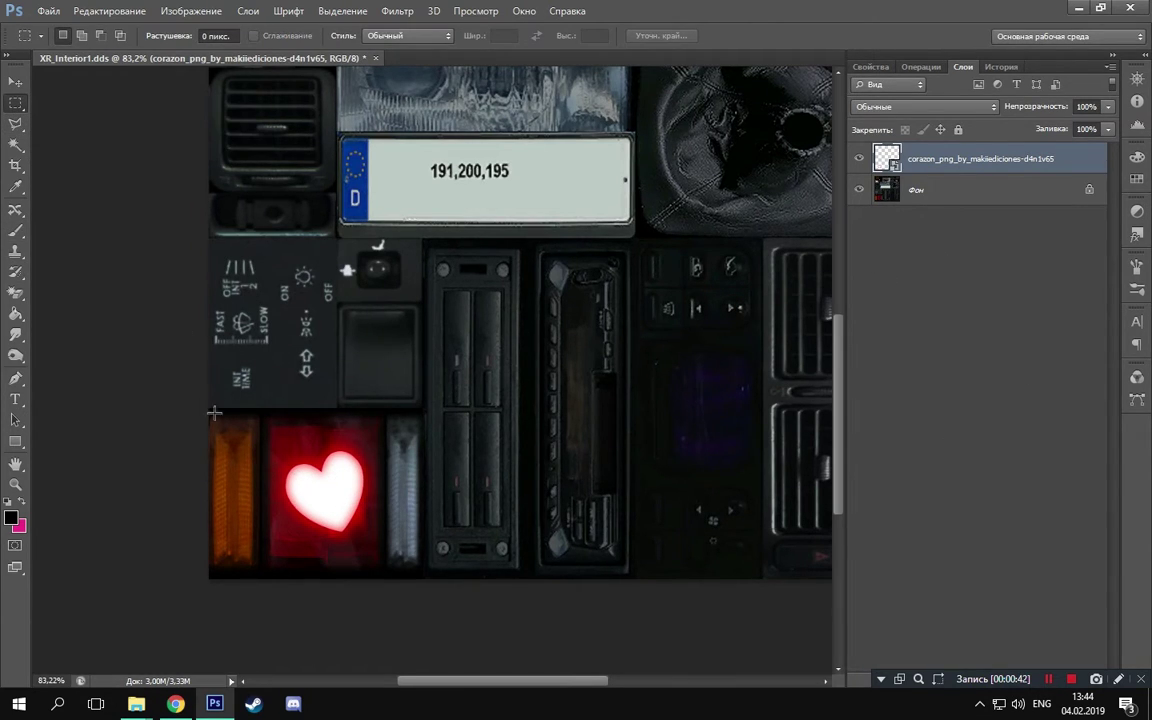
left_click_drag(211, 410, 425, 578)
left_click_drag(990, 679, 983, 596)
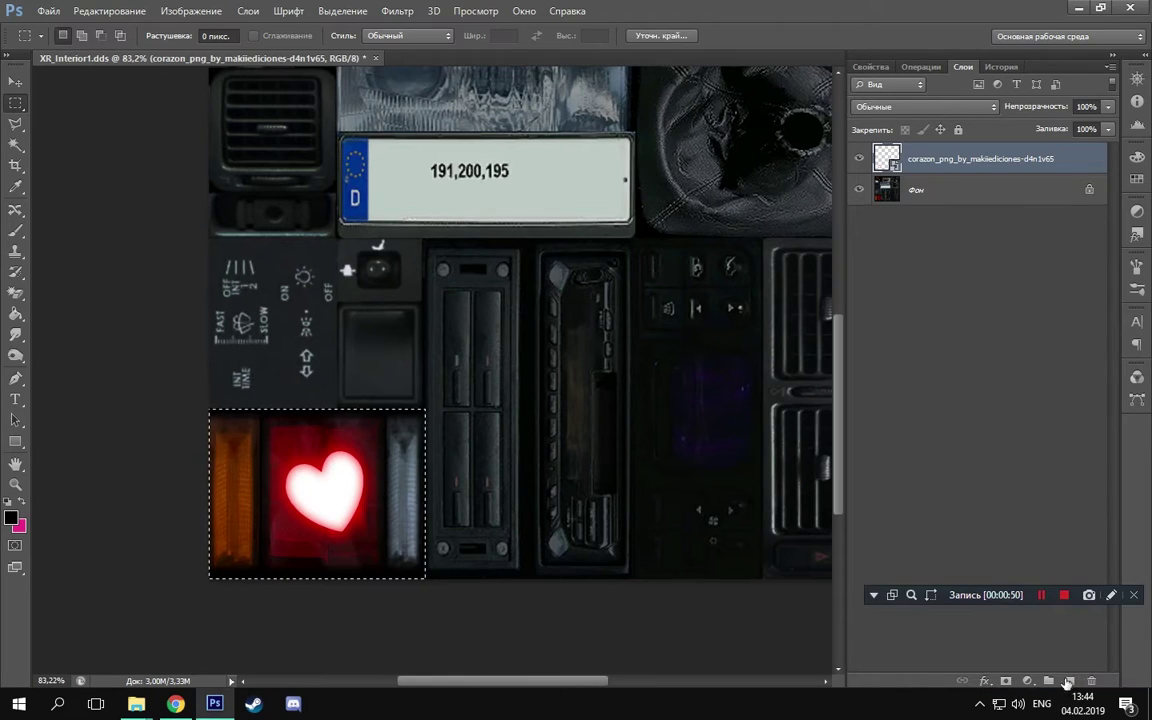
left_click(1070, 680)
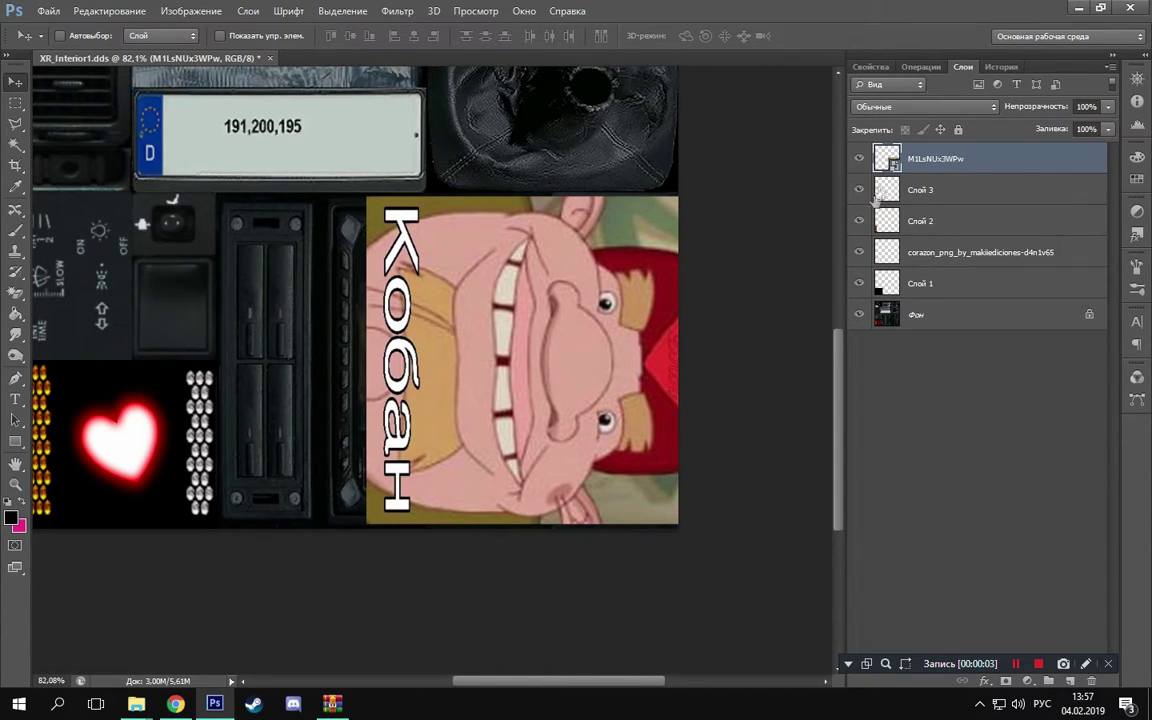
Set the cartoon layer to 0% opacity and rectangle-select both dashboard vent openings.
left_click_drag(1030, 106, 930, 106)
scroll(480, 300, "up", 5)
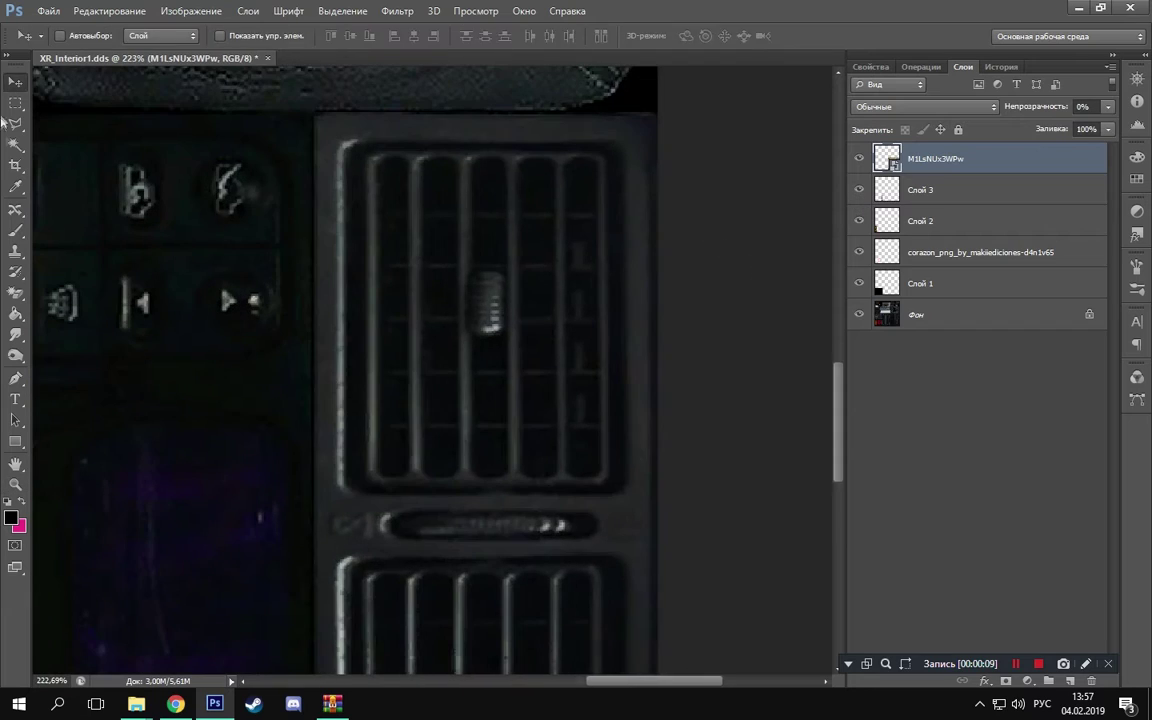
key("m")
left_click_drag(341, 141, 617, 483)
scroll(427, 437, "down", 3)
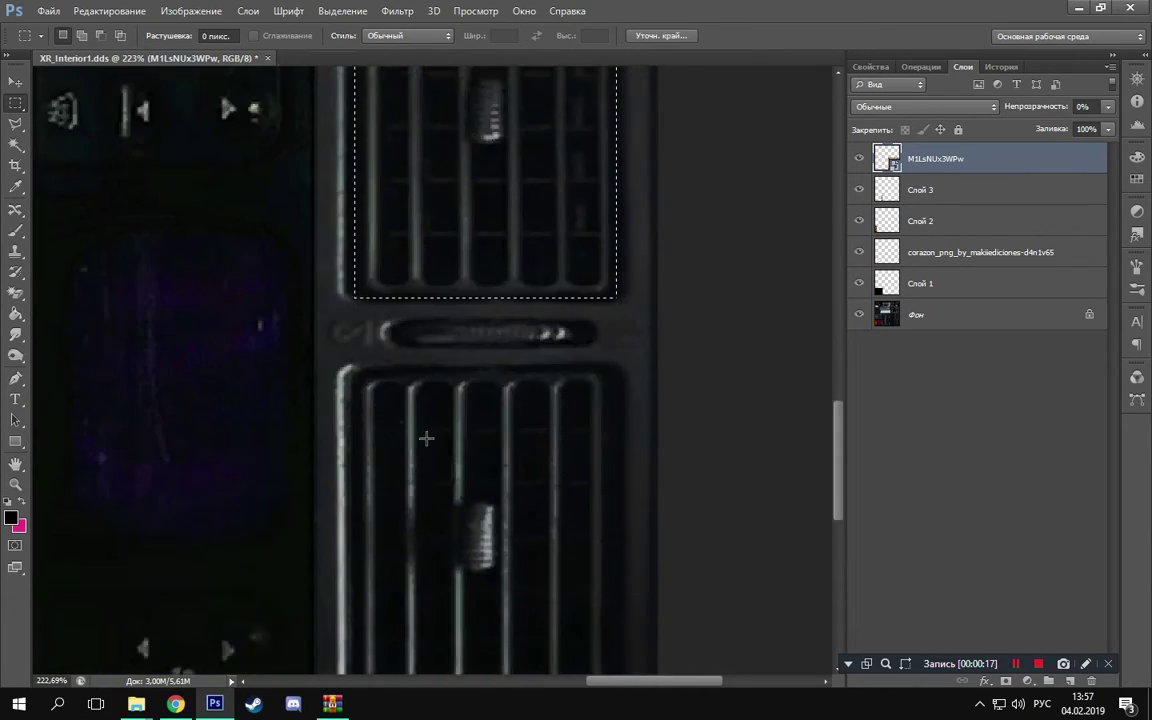
scroll(360, 265, "down", 2)
left_click_drag(352, 263, 612, 593, "shift")
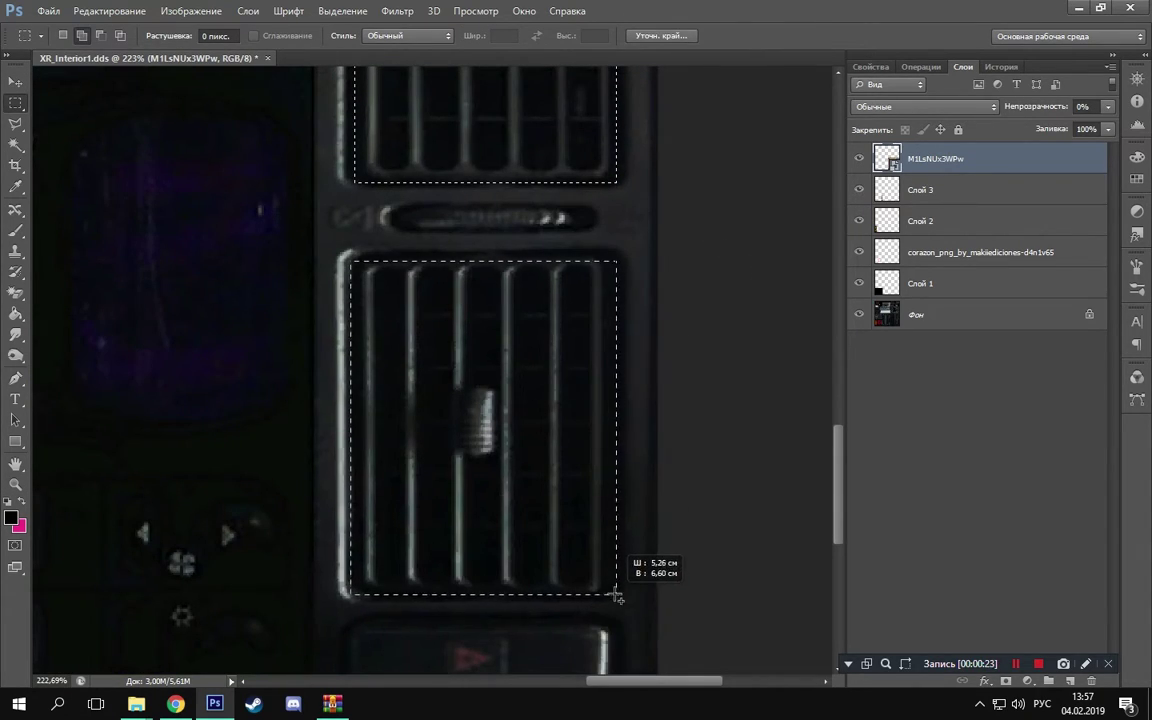
Restore the cartoon layer to 100% opacity and round the vent selection with Refine Edge Smooth 50.
left_click(1108, 106)
left_click(1110, 125)
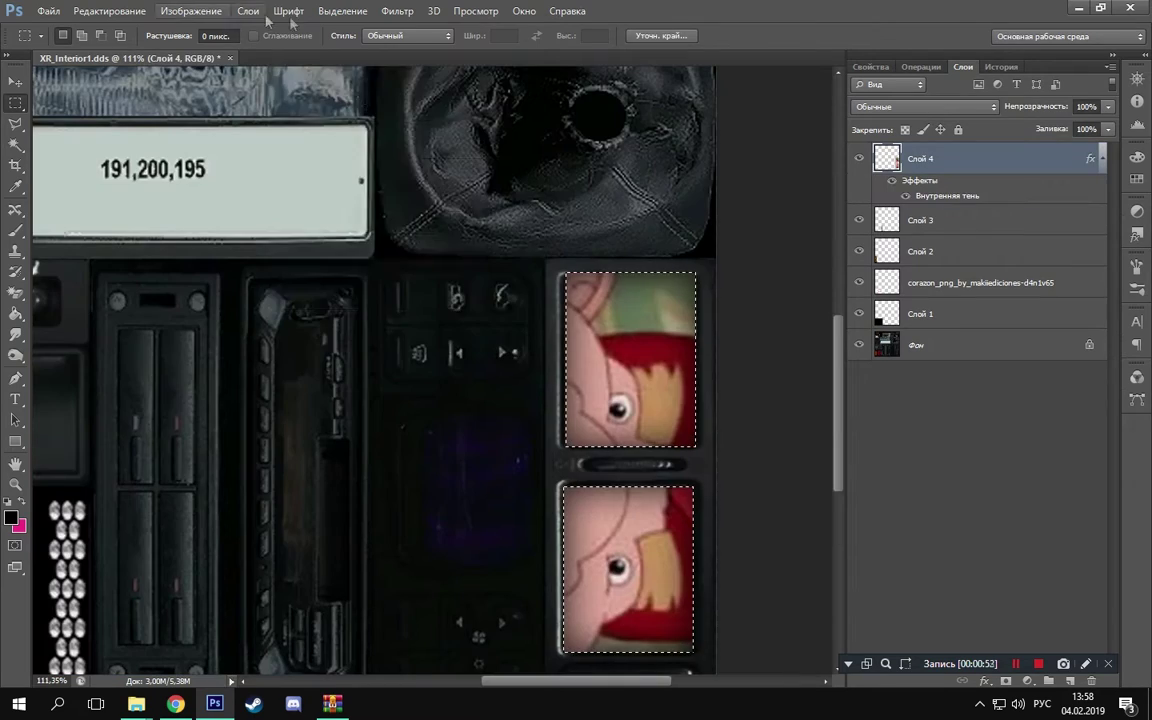
key("alt+ctrl+r")
left_click_drag(500, 95, 263, 116)
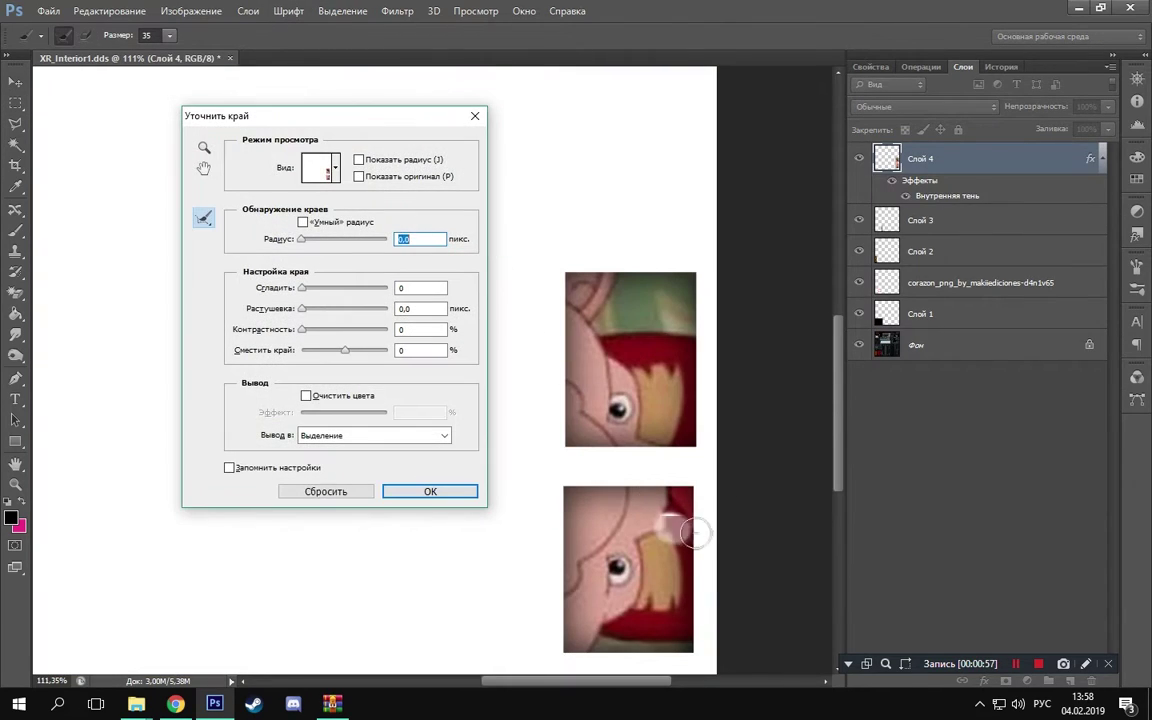
left_click_drag(303, 288, 350, 290)
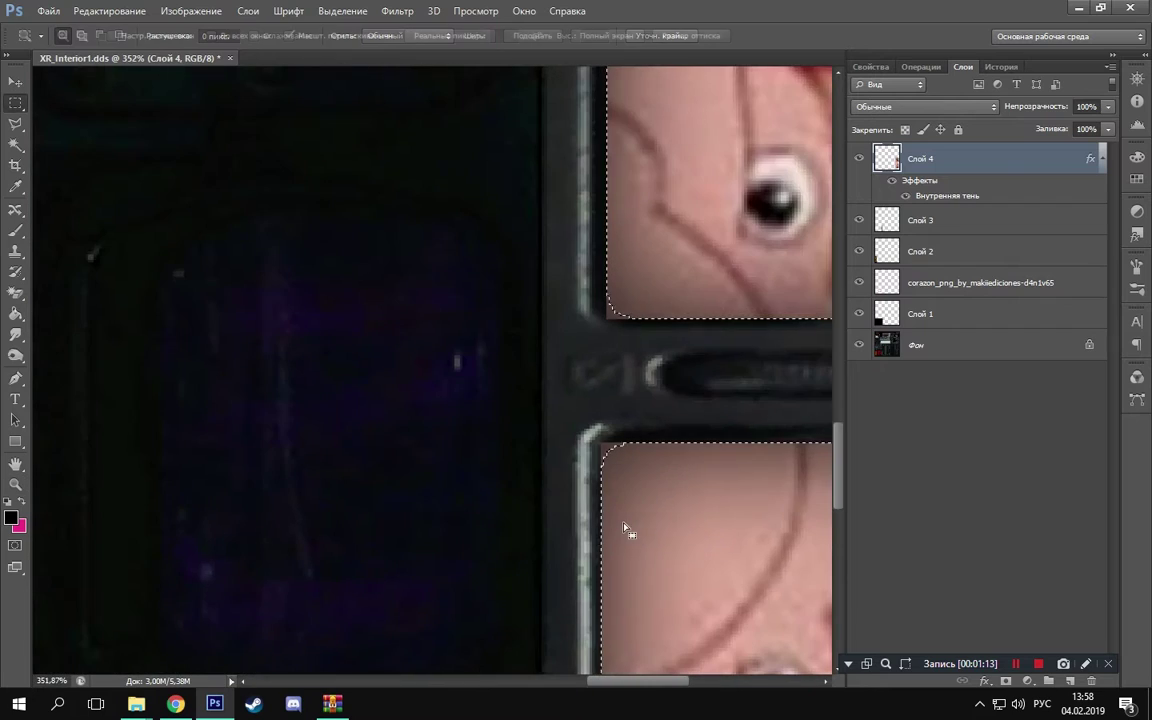
left_click(929, 224)
key("Delete")
scroll(463, 341, "down", 10)
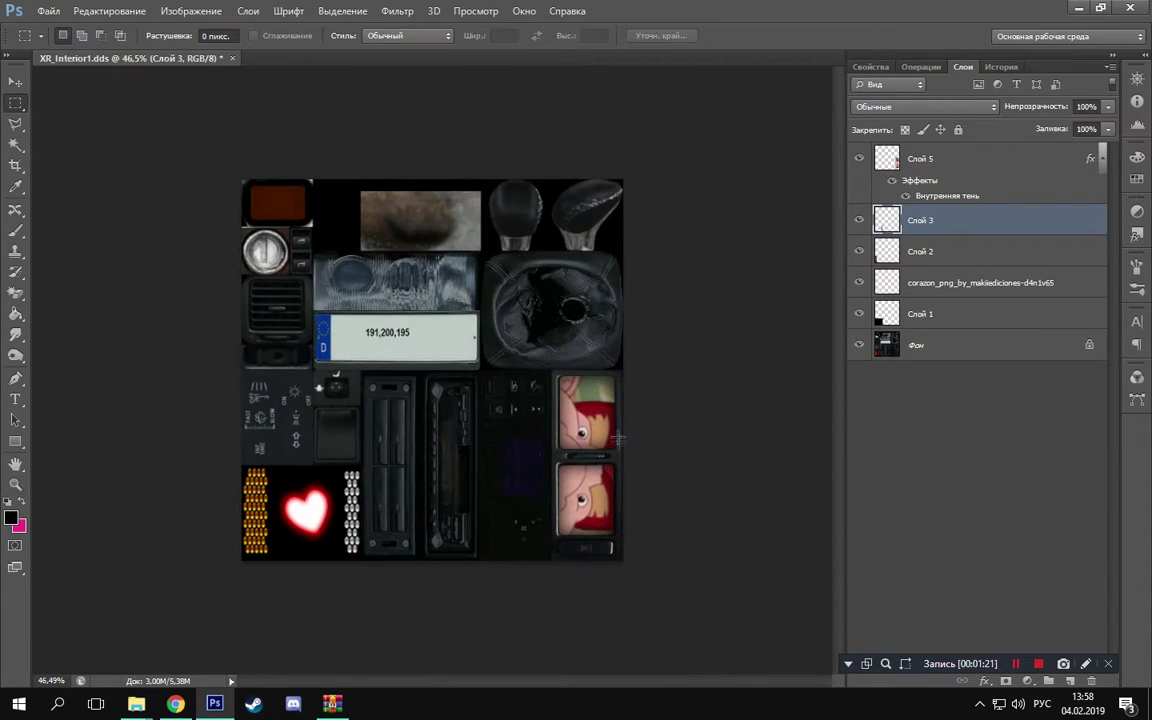
Save the texture to the Desktop as XR_Interior1.dds in D3D/DDS format with DXT3 explicit alpha.
left_click(48, 11)
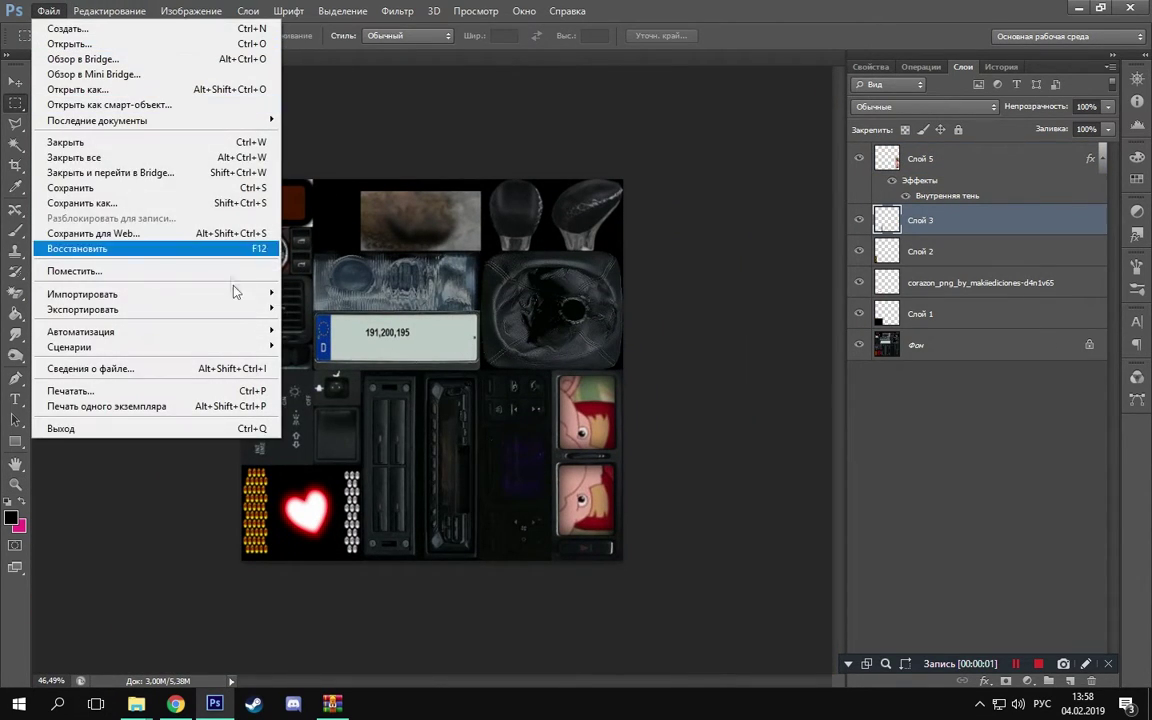
left_click(100, 203)
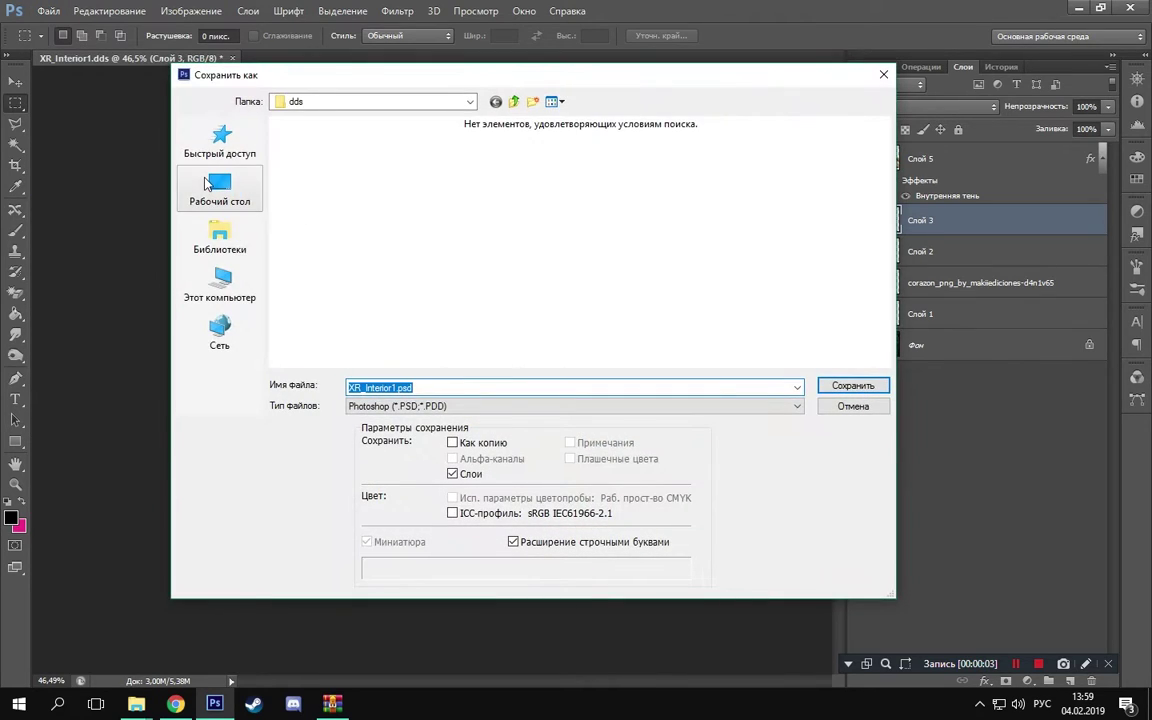
left_click(490, 406)
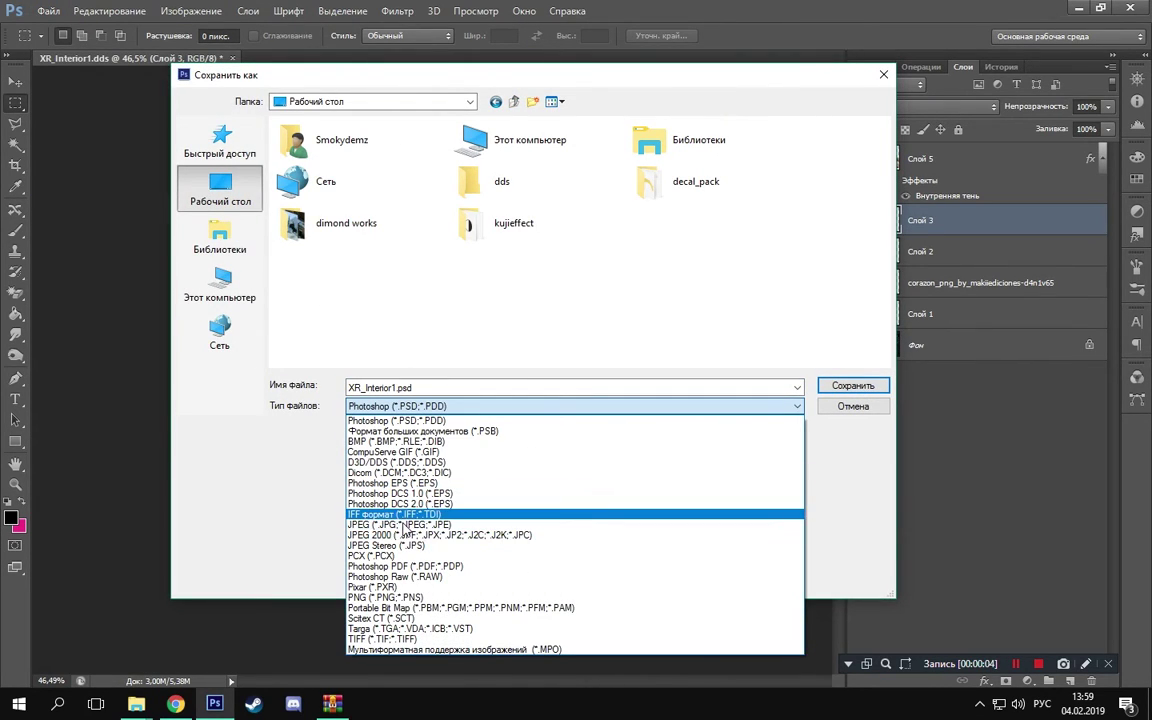
left_click(410, 463)
left_click(853, 385)
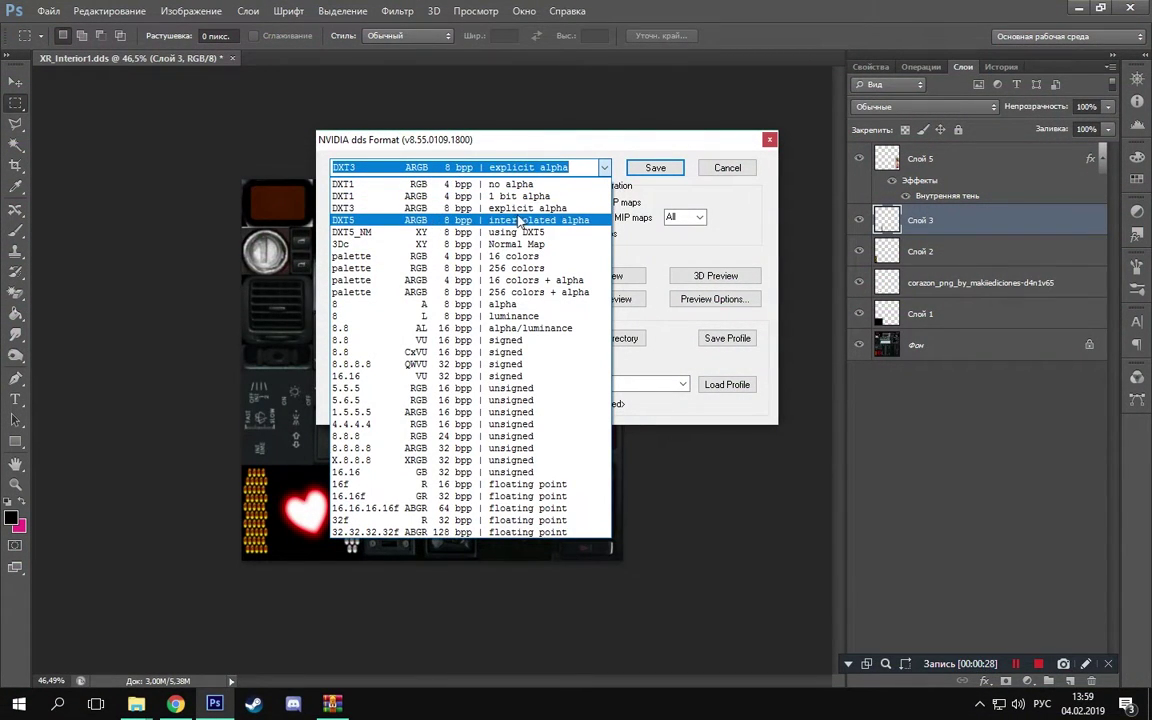
left_click(345, 208)
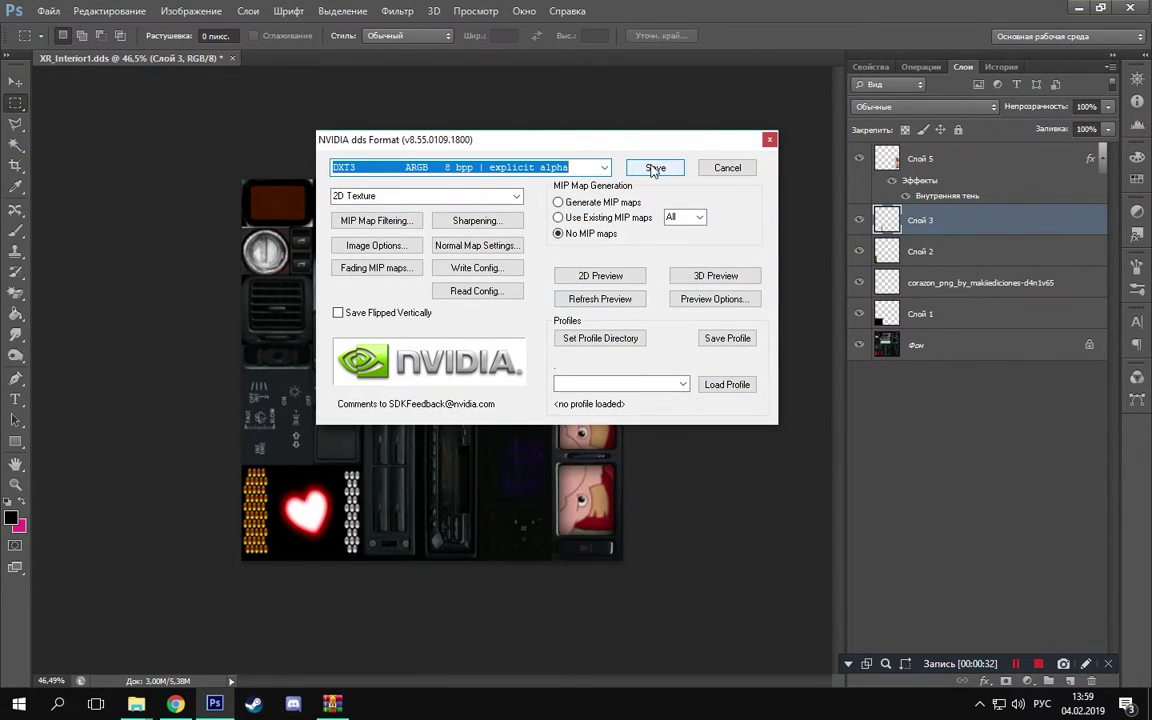
left_click(655, 168)
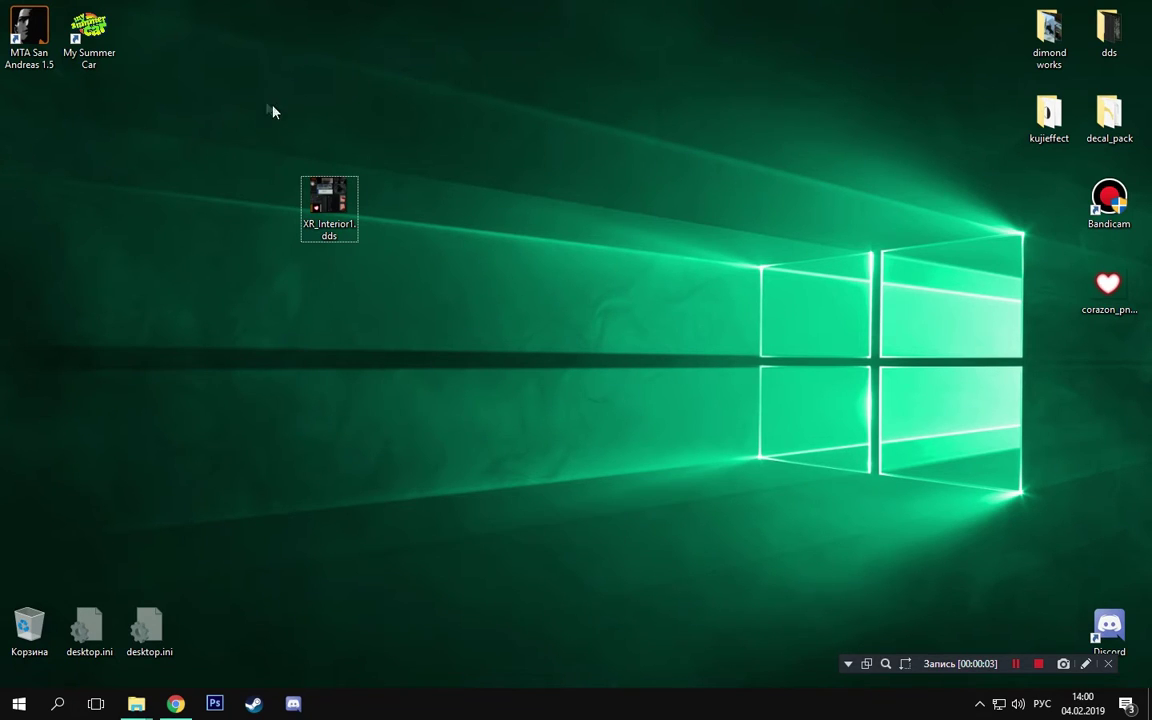
Copy the desktop XR_Interior1.dds into the game's data\dds folder, replacing the old texture.
left_click_drag(226, 90, 414, 211)
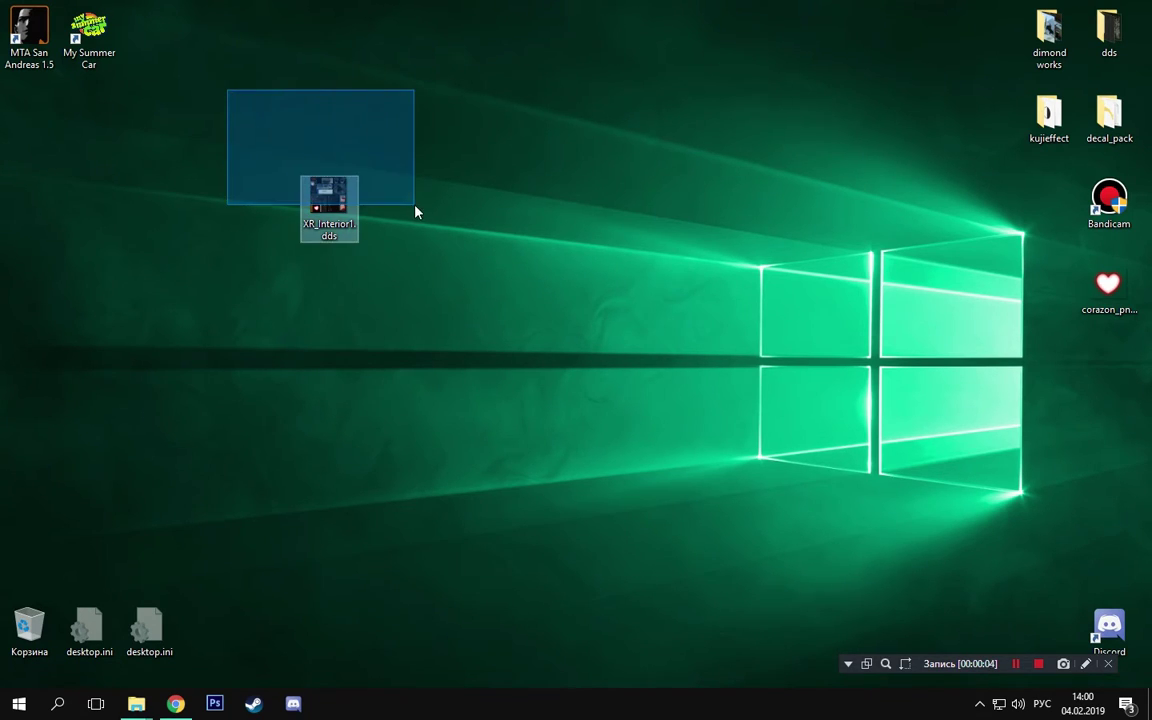
left_click(136, 703)
left_click(90, 630)
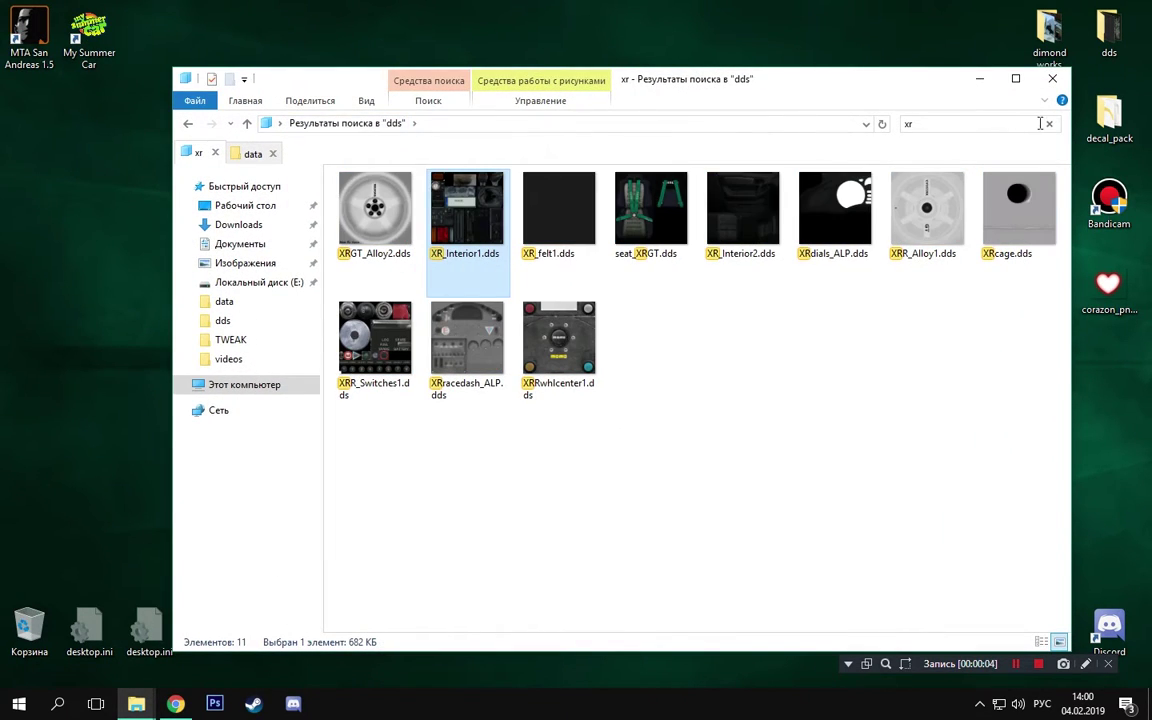
key("ctrl+f")
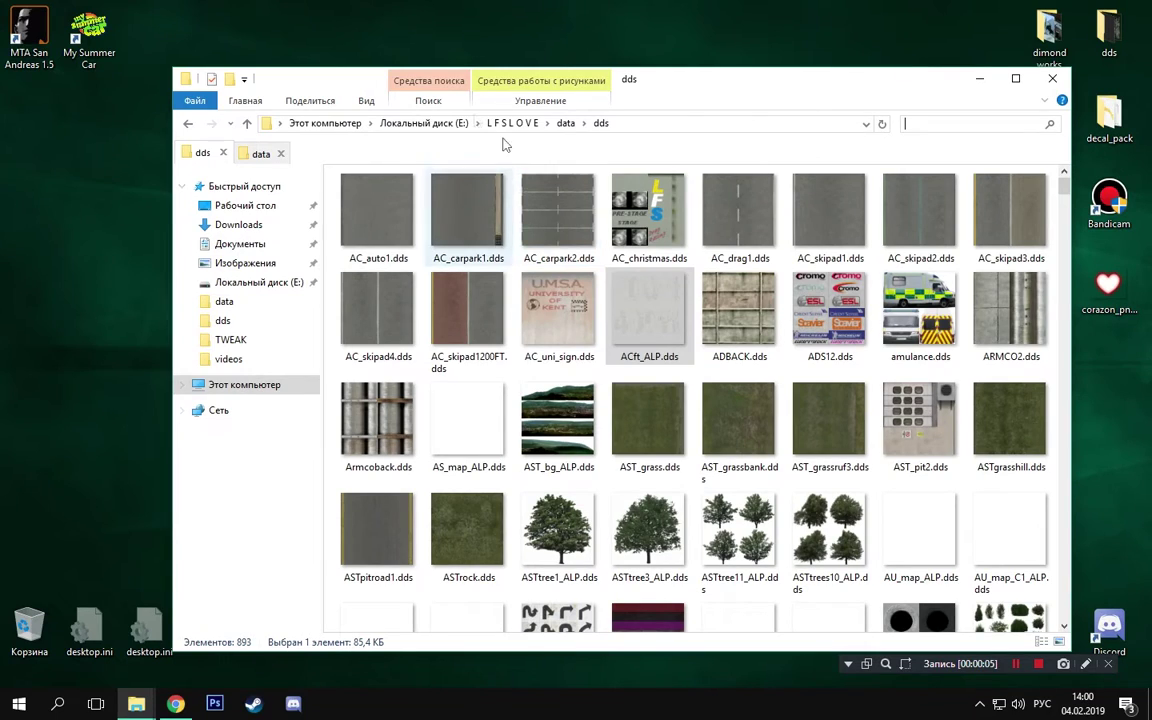
mouse_move(718, 88)
left_mouse_down()
mouse_move(613, 310)
mouse_move(630, 347)
left_mouse_up()
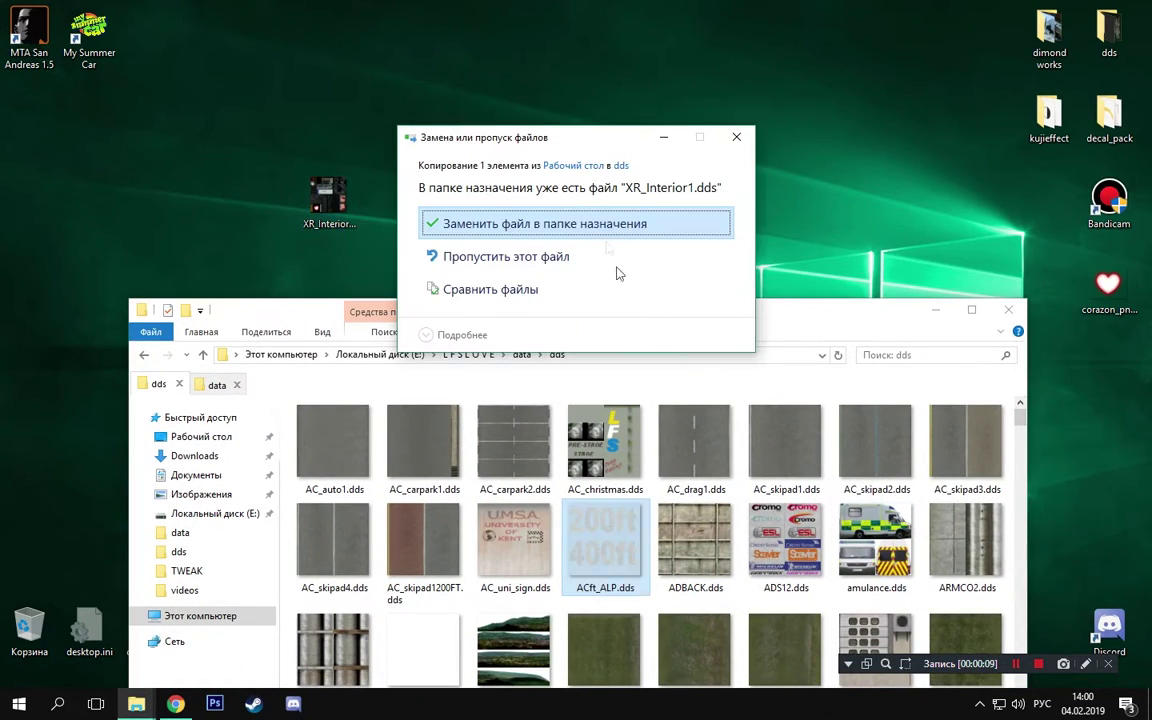
left_click(545, 223)
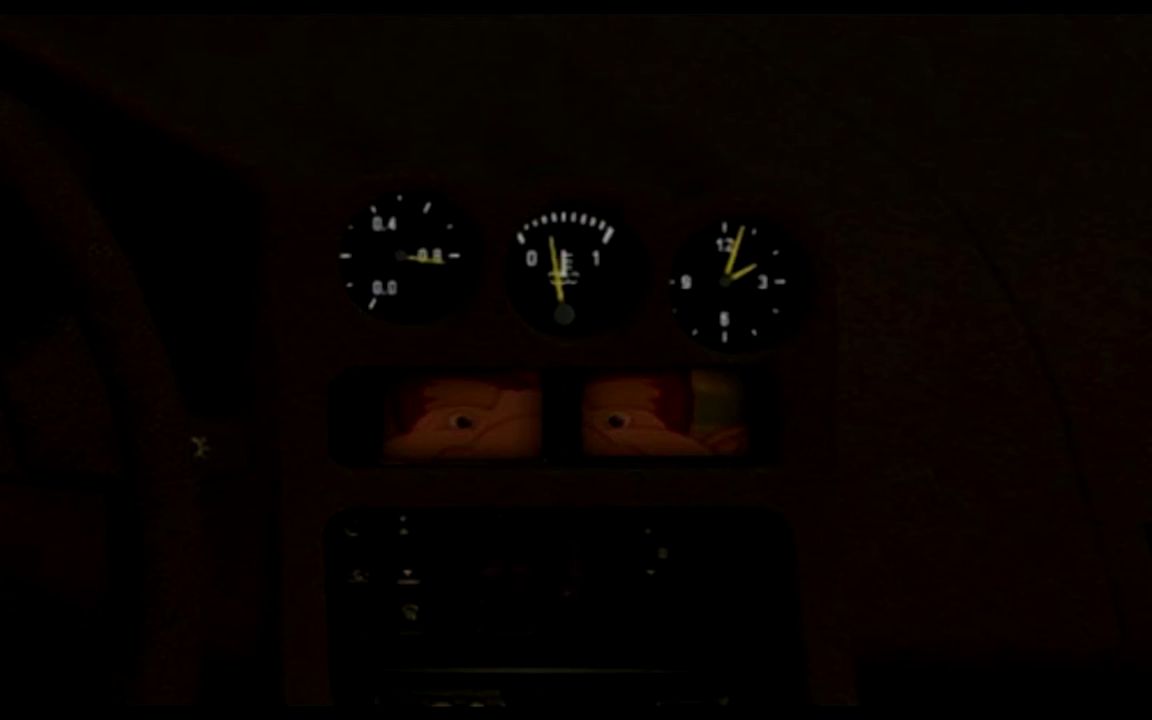